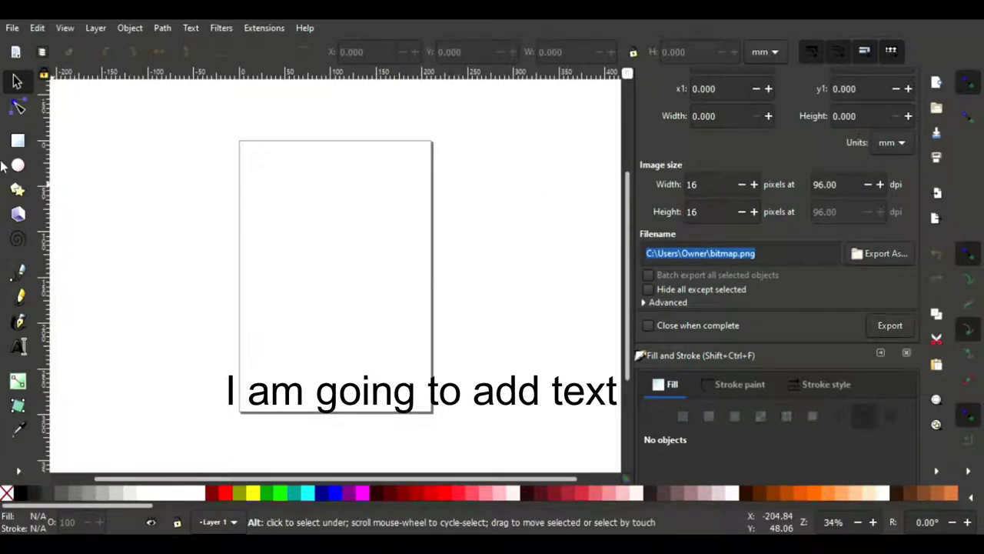
Add the text 'CKKL' near the top of the page in Malgun Gothic 100 pt.
left_click(17, 142)
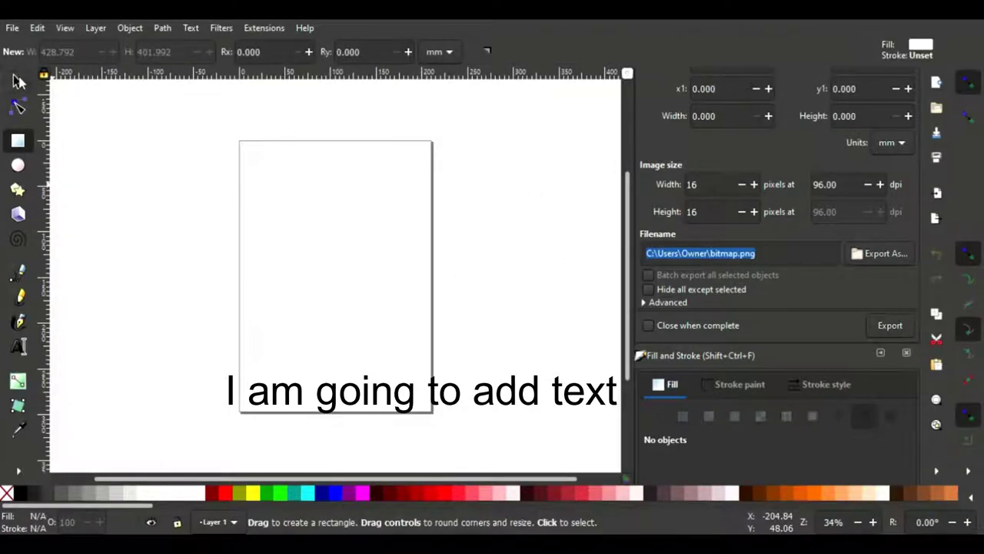
key("s")
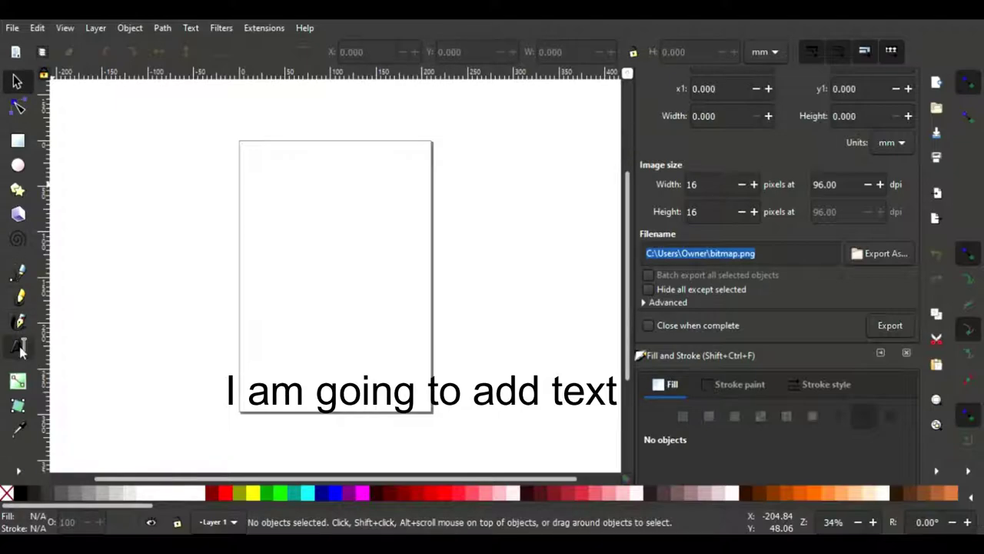
left_click(288, 253)
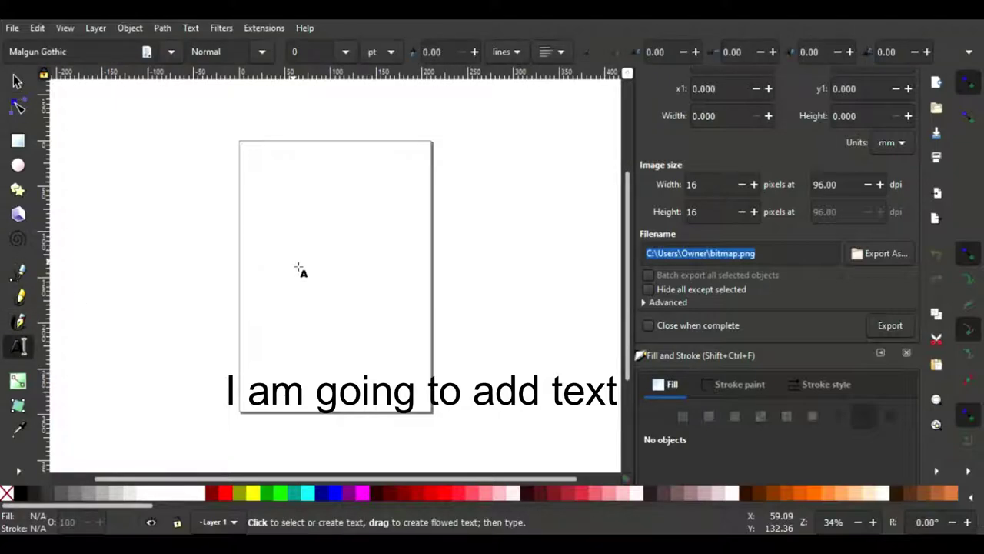
type("CKKL")
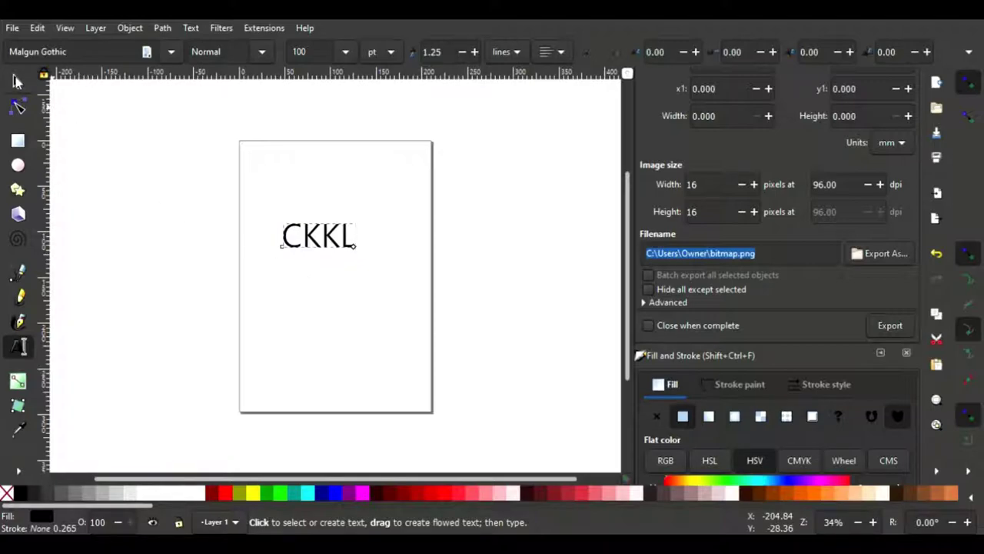
left_click(15, 80)
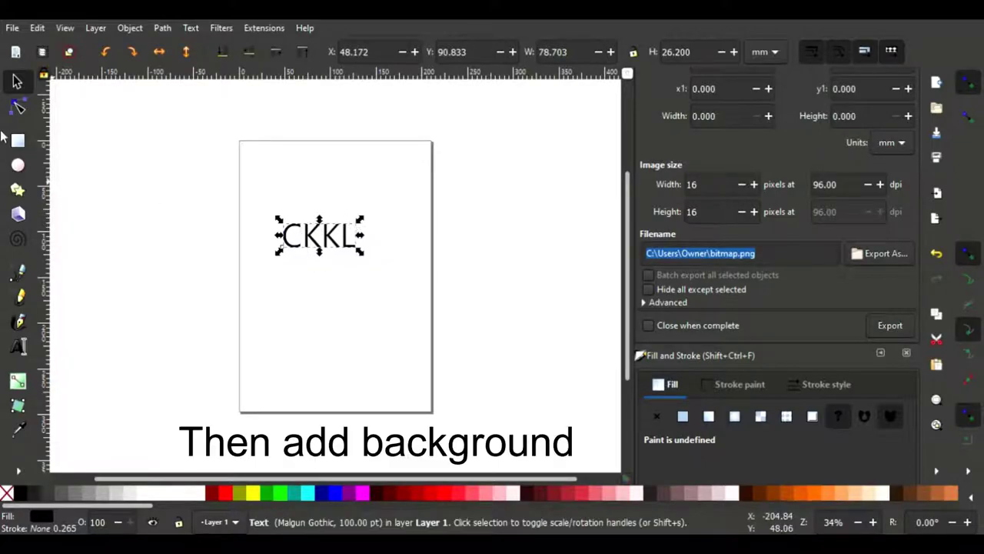
Draw a background rectangle over the page and place it on a new Layer 2 below Layer 1.
key("r")
left_click_drag(245, 162, 546, 304)
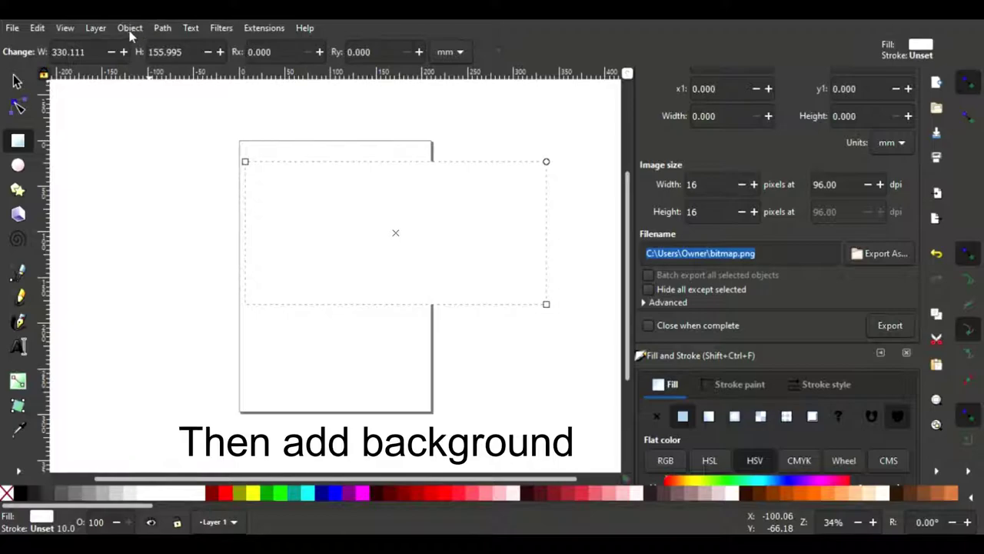
key("alt+l")
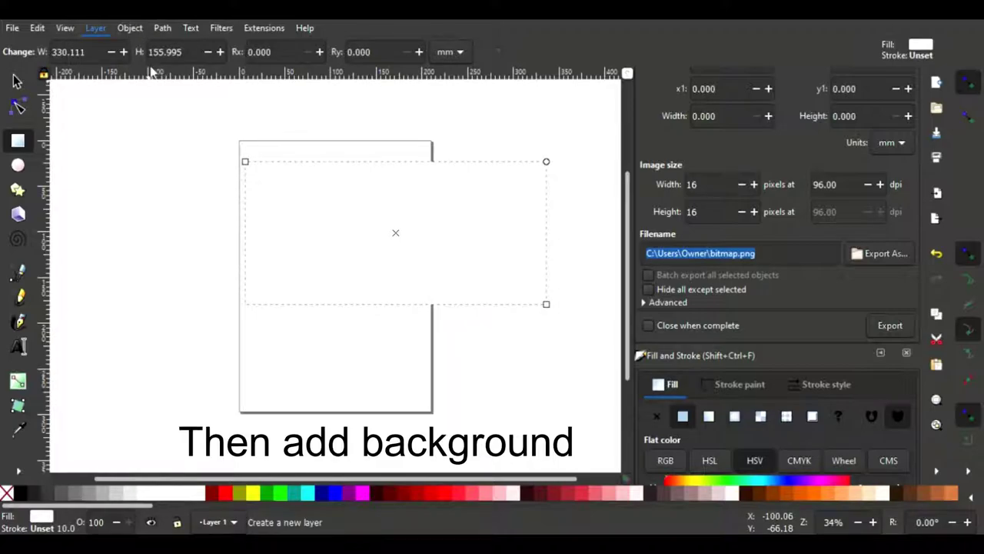
key("Return")
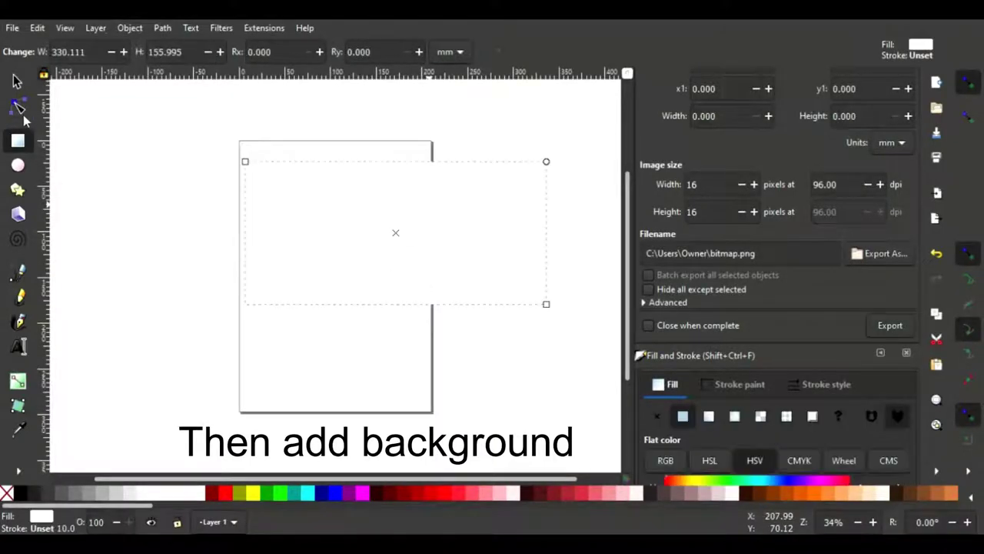
key("ctrl+d")
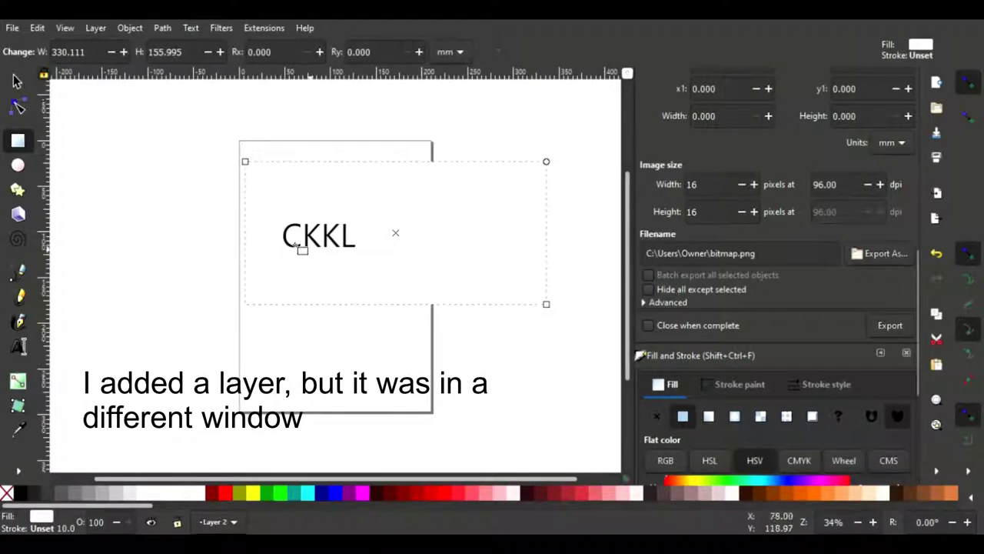
Enlarge the white rectangle to about 415 × 292 mm and position it behind CKKL.
left_click(19, 82)
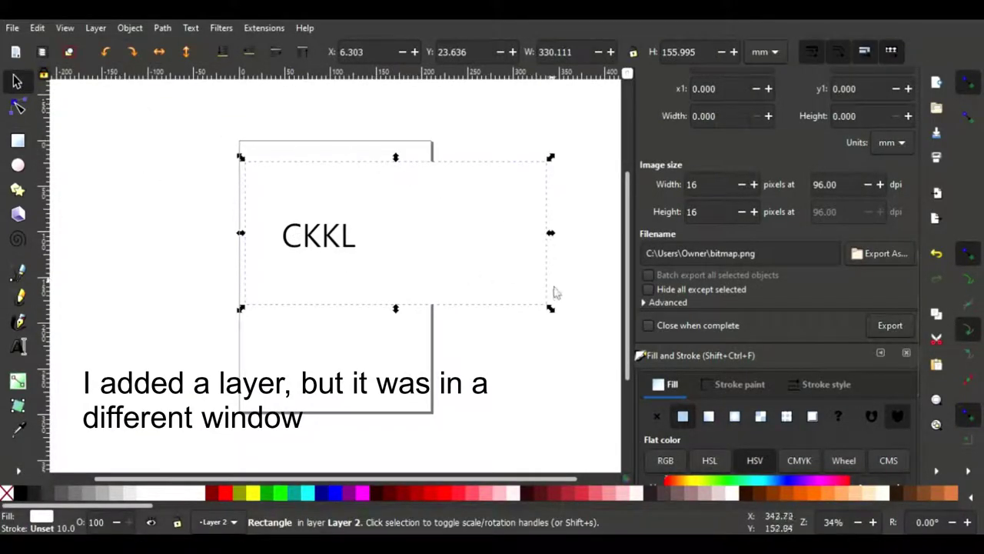
left_click_drag(557, 343, 630, 435)
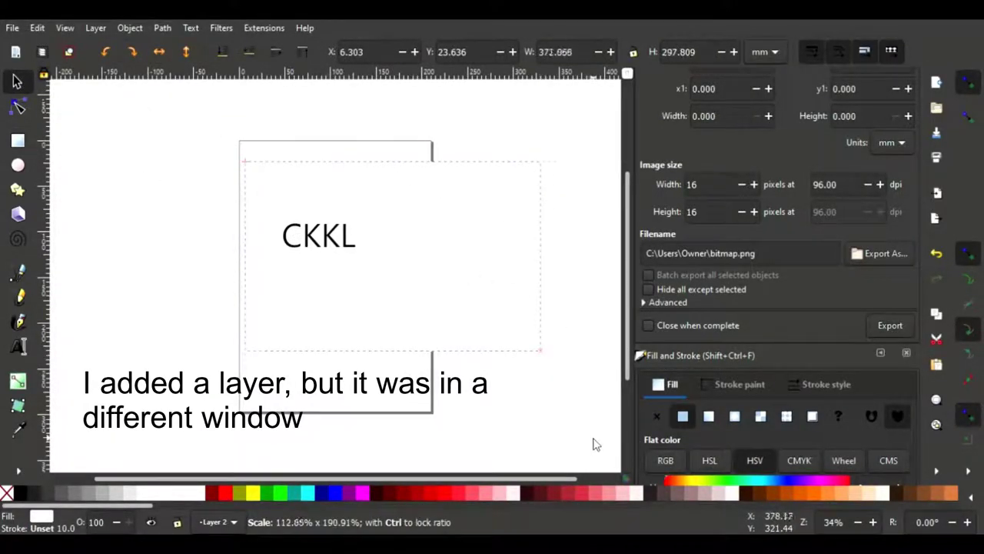
left_click_drag(435, 285, 396, 246)
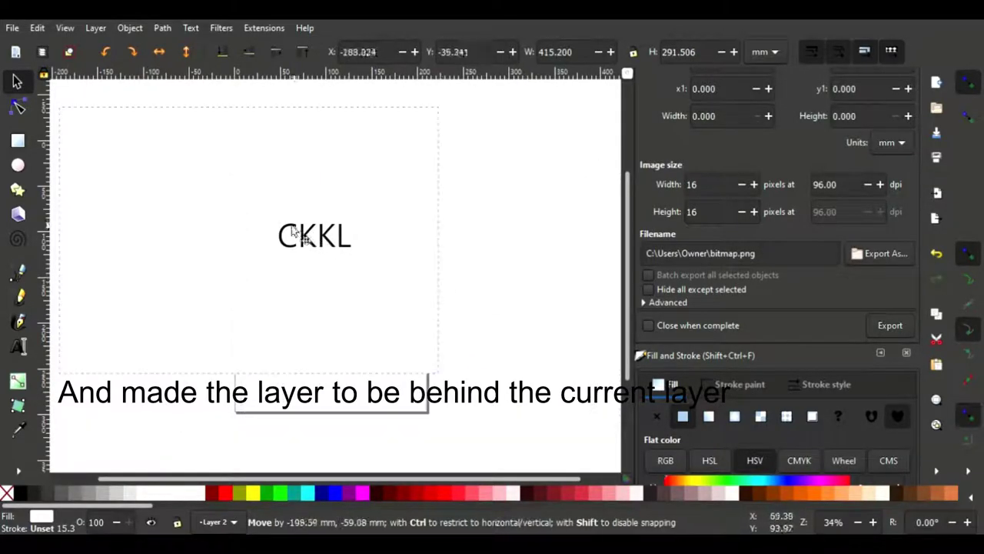
left_click(329, 240)
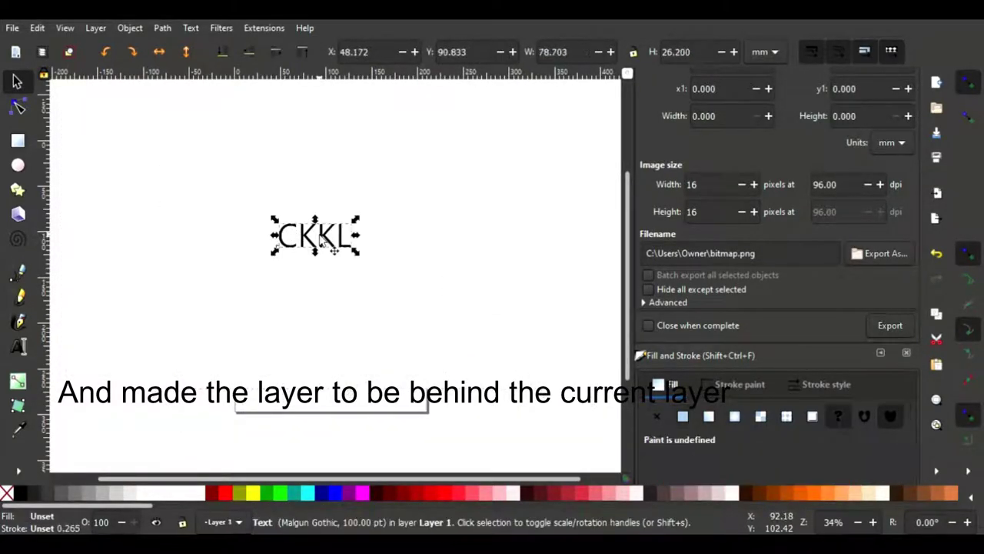
mouse_move(347, 249)
left_mouse_down()
mouse_move(520, 323)
mouse_move(492, 310)
left_mouse_up()
key("ctrl+z")
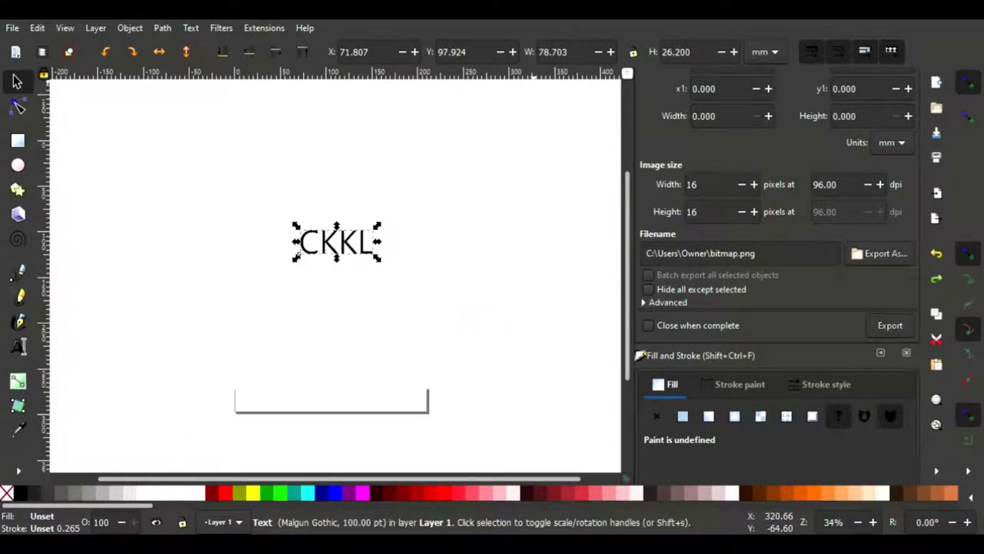
Set the CKKL letters to Malgun Gothic Bold at 200 pt.
left_click(19, 346)
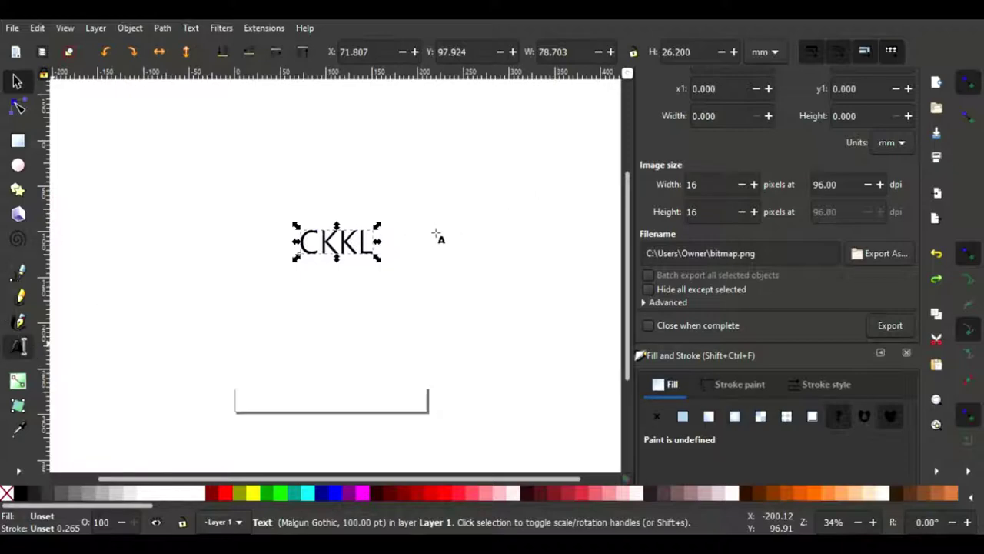
double_click(366, 250)
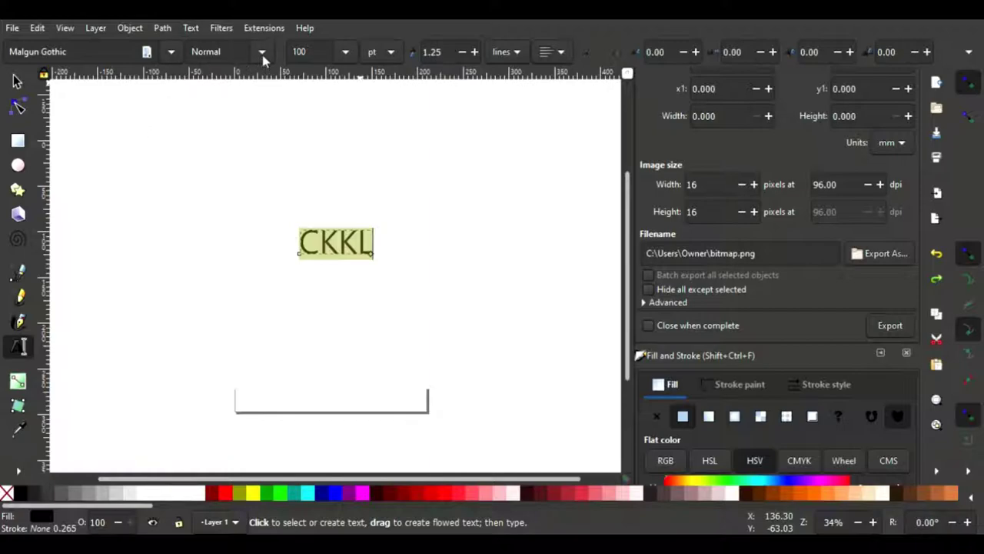
key("ctrl+b")
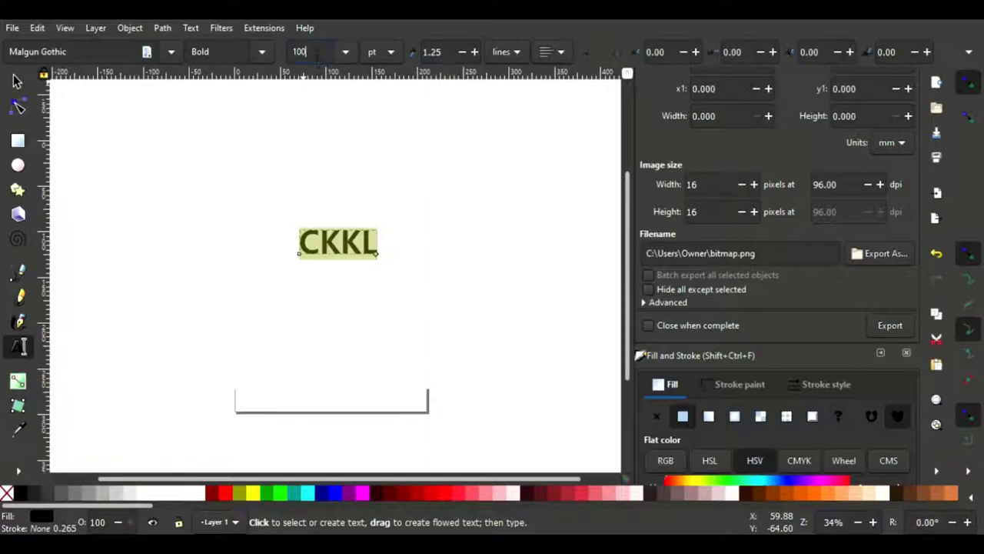
key("BackSpace")
type("2")
key("Return")
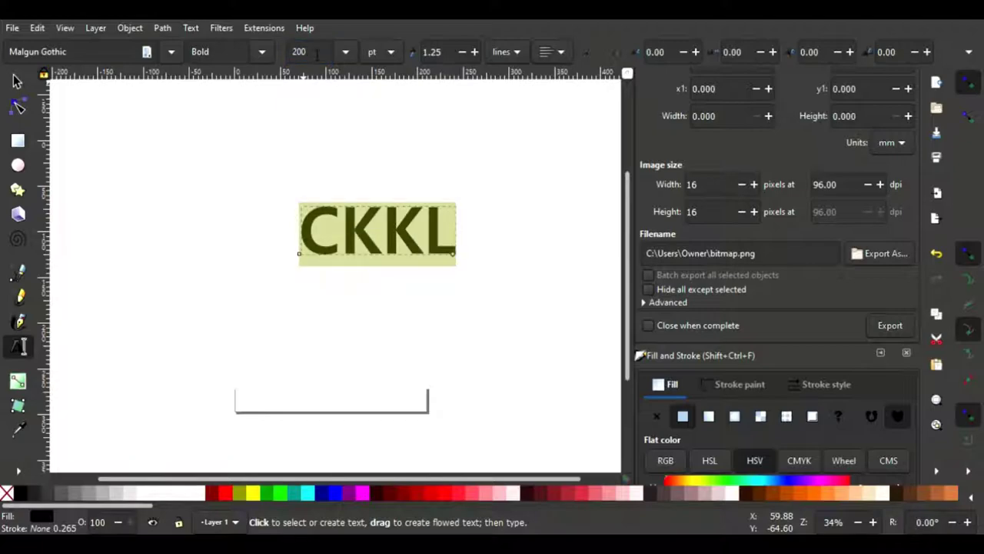
left_click(17, 80)
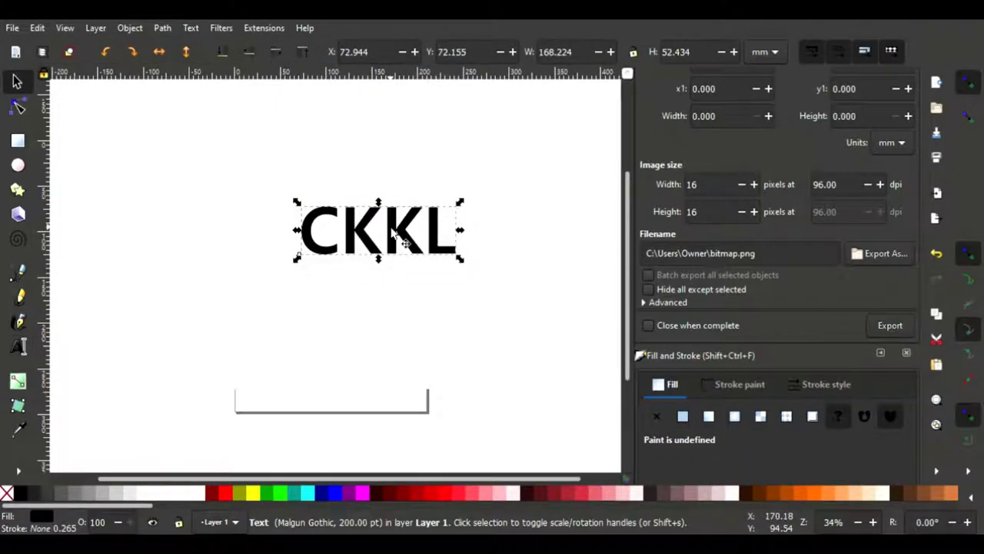
Try sizing the white rectangle to 1280 wide by 720 high.
left_click_drag(396, 231, 361, 248)
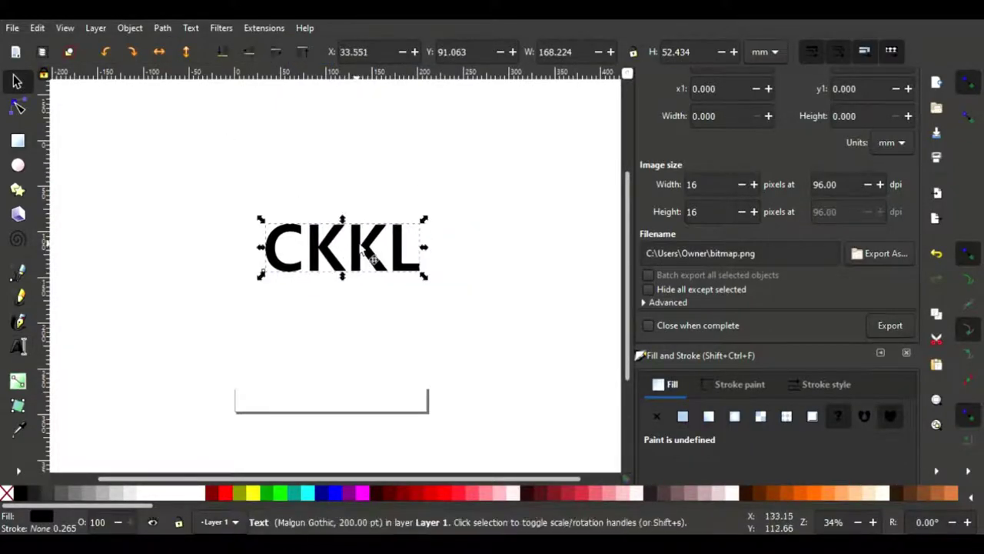
left_click(507, 219)
left_click_drag(507, 219, 499, 221)
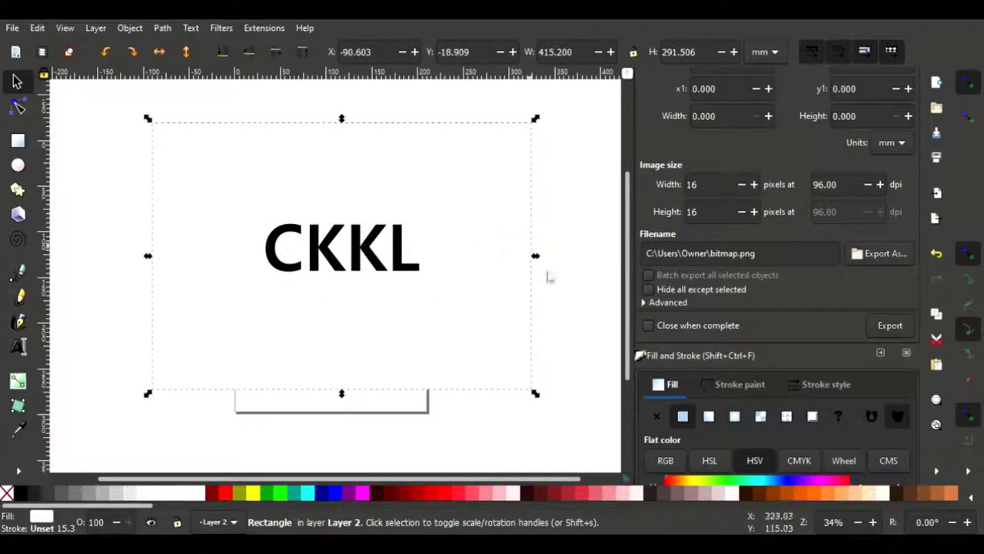
triple_click(555, 52)
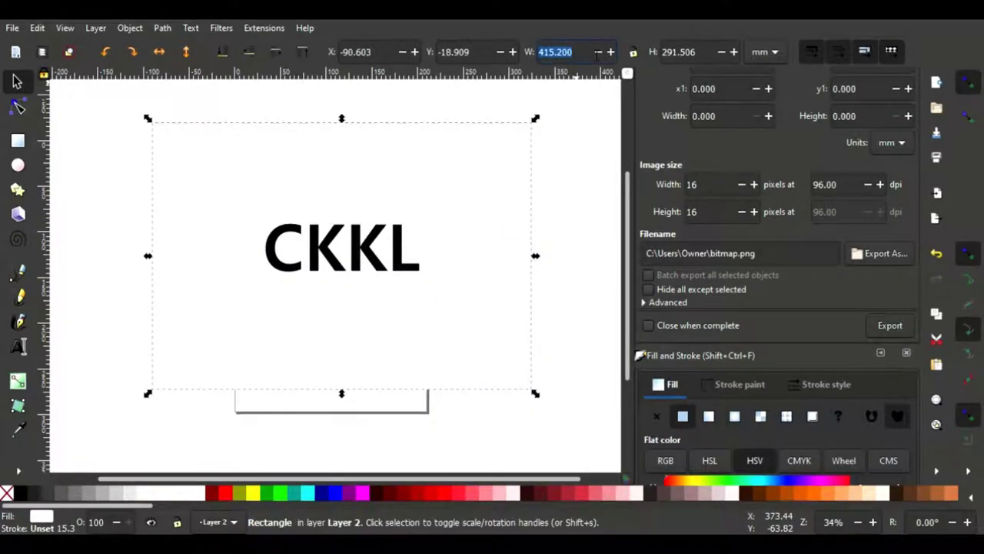
type("1280")
key("Return")
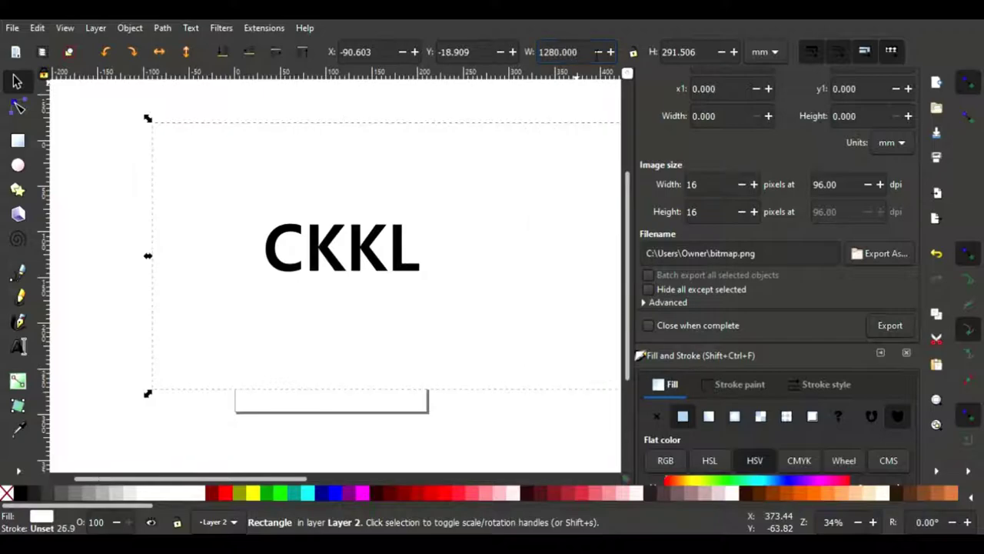
triple_click(680, 52)
type("=7")
key("Return")
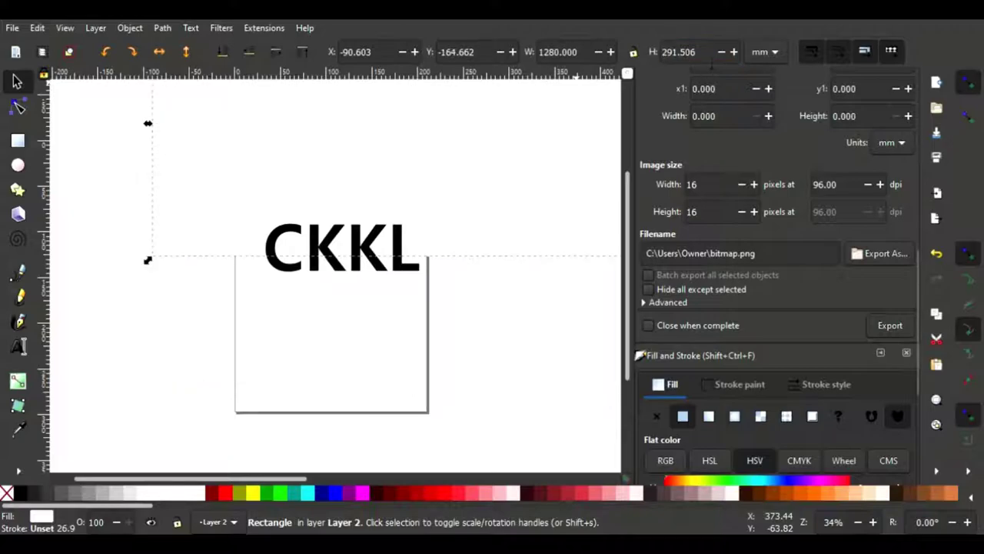
key("BackSpace")
type("72")
type("0")
key("Return")
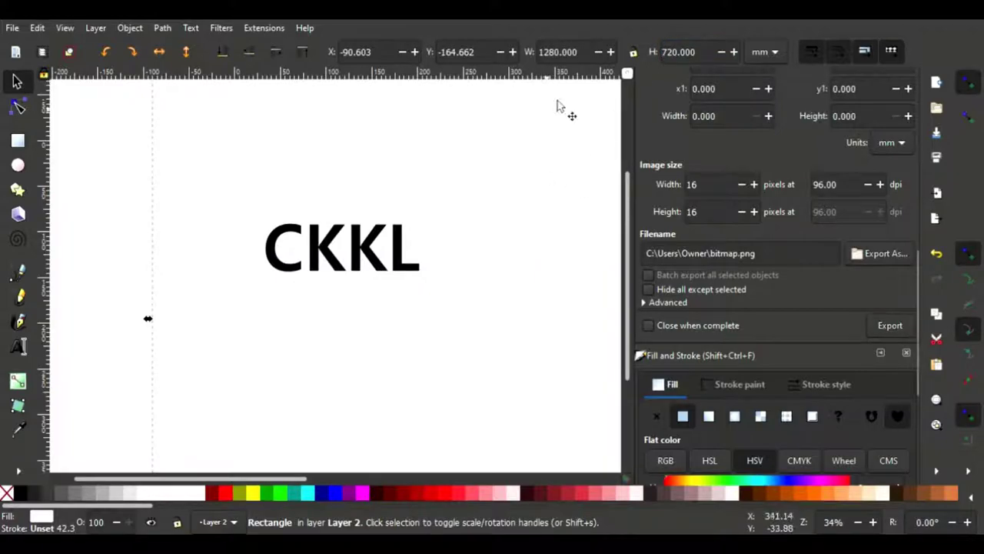
With proportions locked, make the rectangle 500 mm wide and place it behind CKKL.
left_click(632, 52)
triple_click(557, 52)
key("BackSpace")
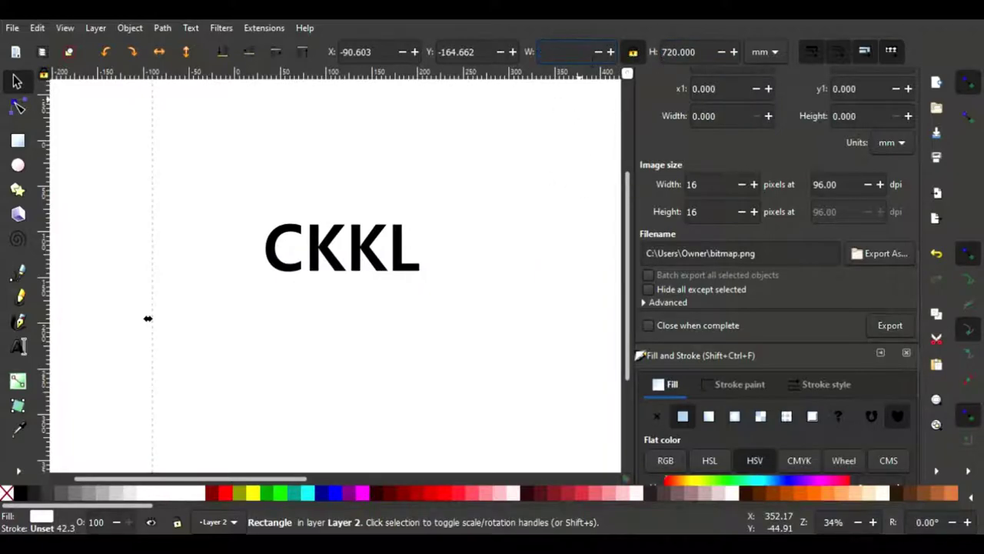
type("500")
key("Return")
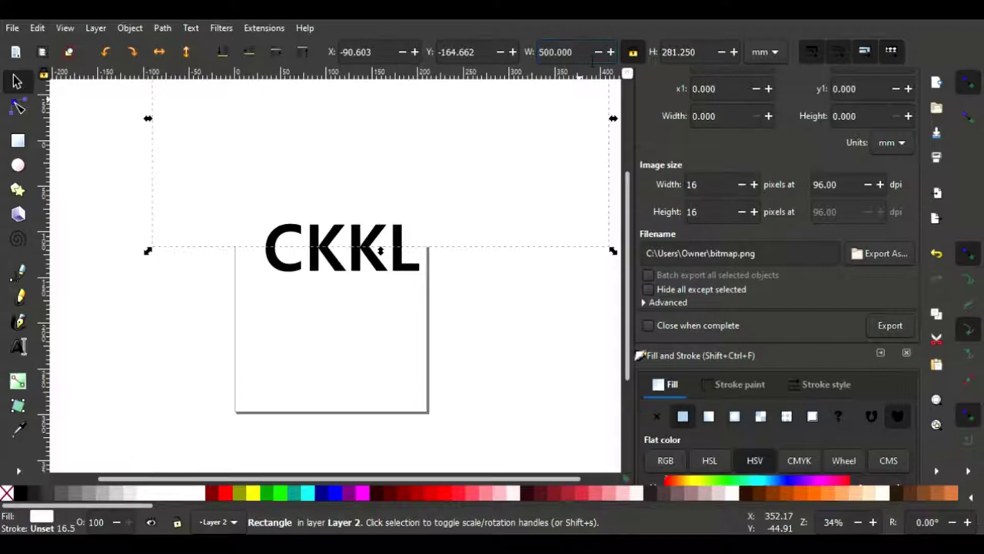
left_click_drag(470, 117, 425, 260)
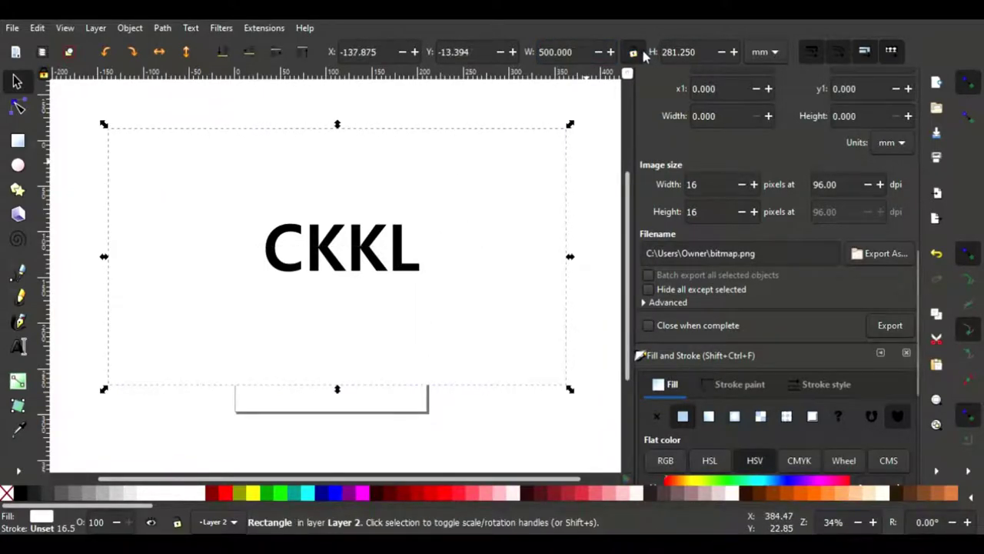
left_click(352, 259)
left_click_drag(352, 259, 352, 259)
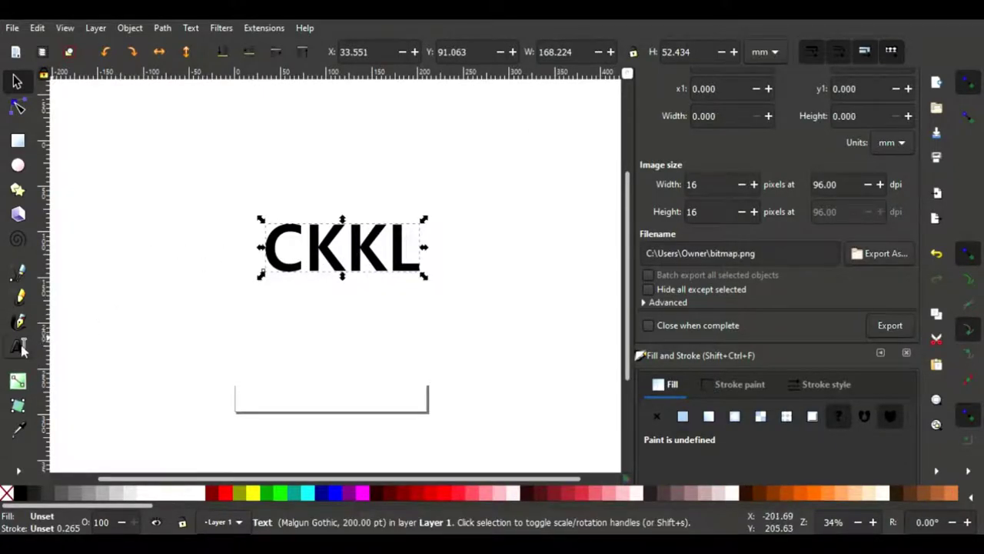
left_click(312, 258, "alt")
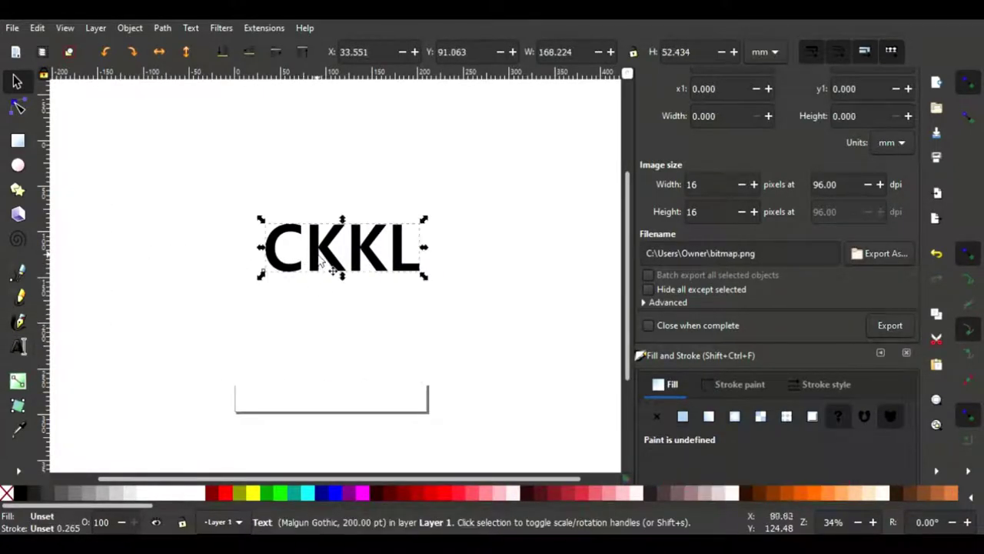
left_click(17, 347)
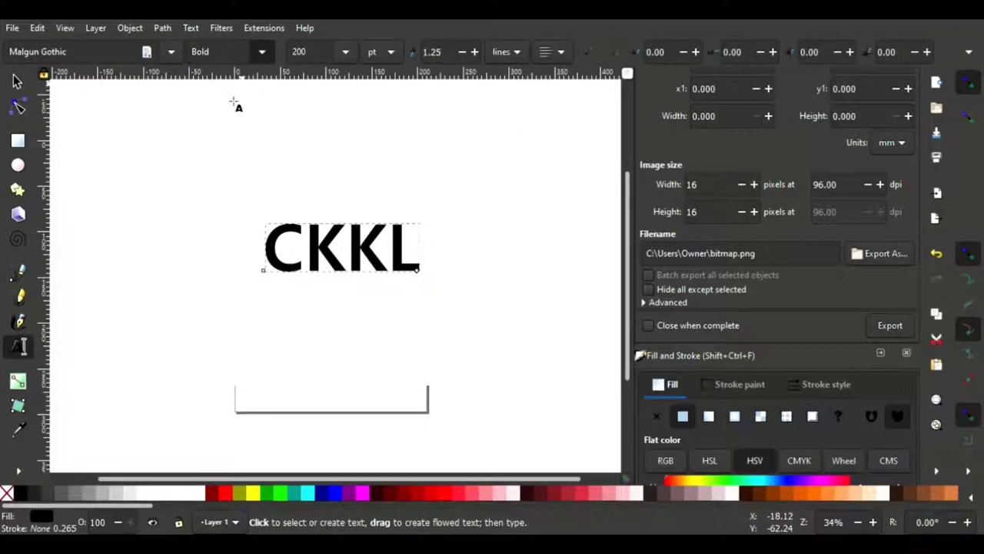
key("ctrl+b")
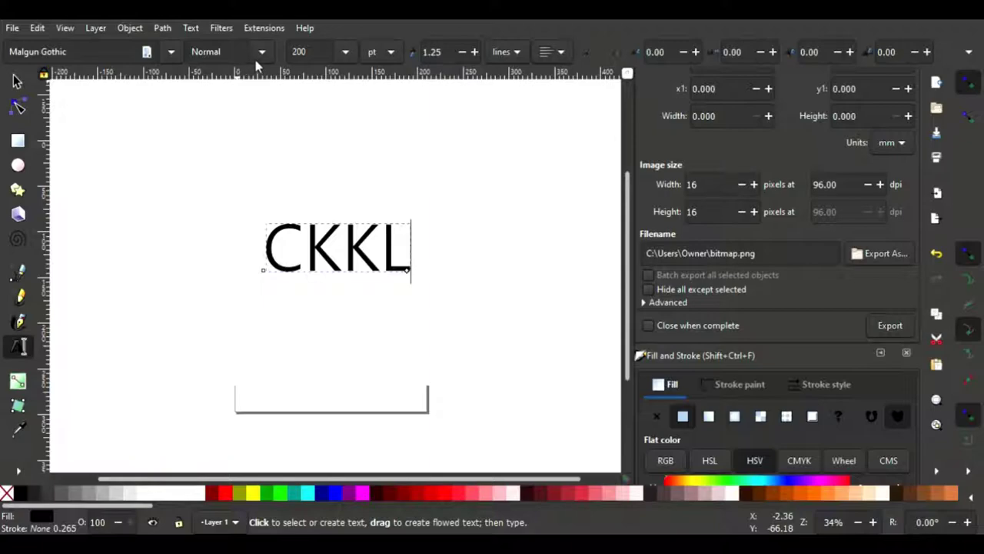
key("ctrl+b")
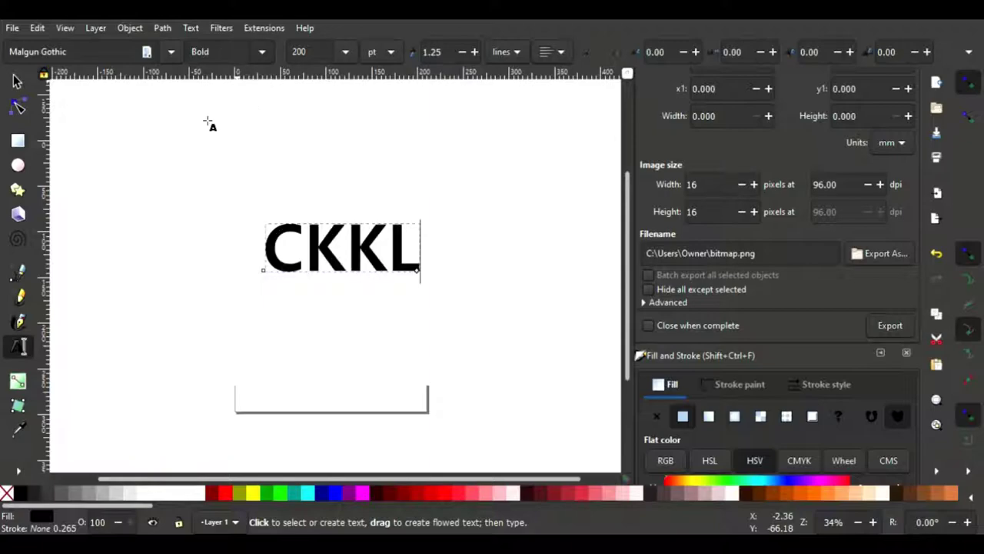
left_click(14, 83)
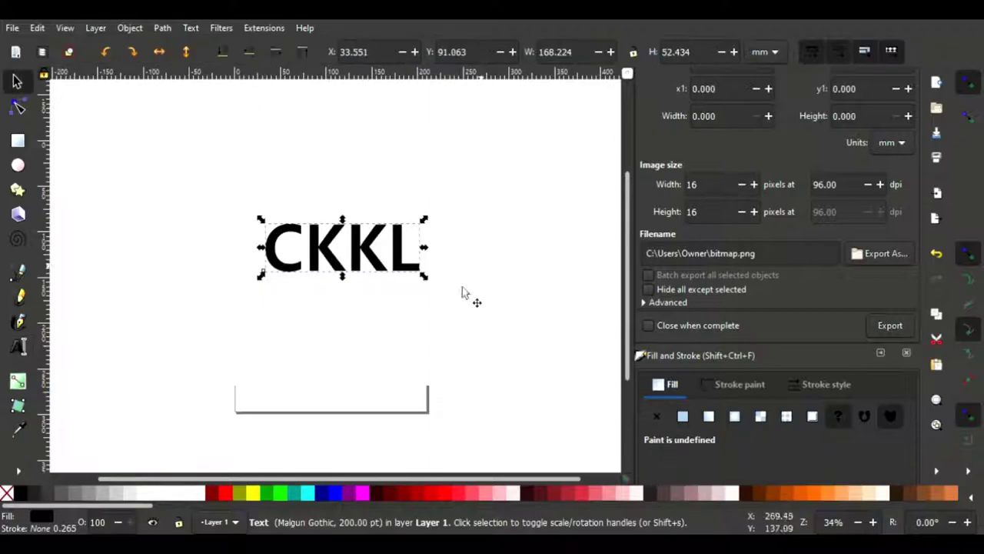
left_click(384, 315)
Fill the rectangle with a diagonal linear gradient from white to mint green.
left_click(17, 380)
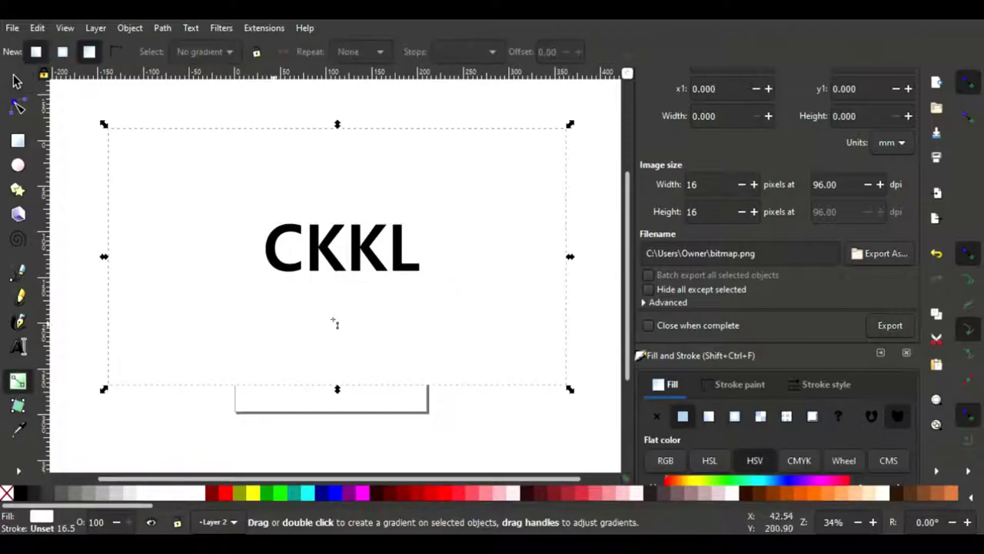
left_click_drag(108, 385, 518, 136)
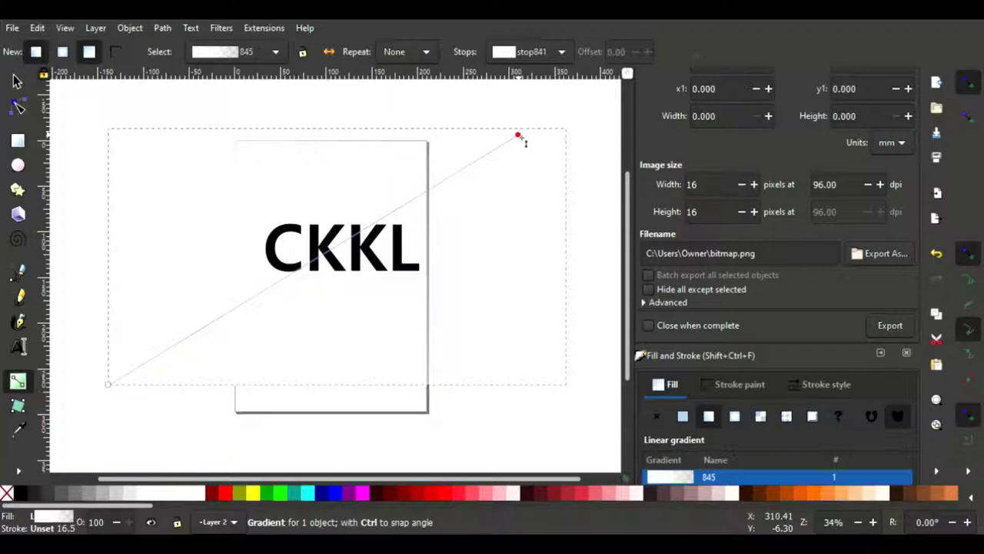
left_click_drag(518, 135, 551, 126)
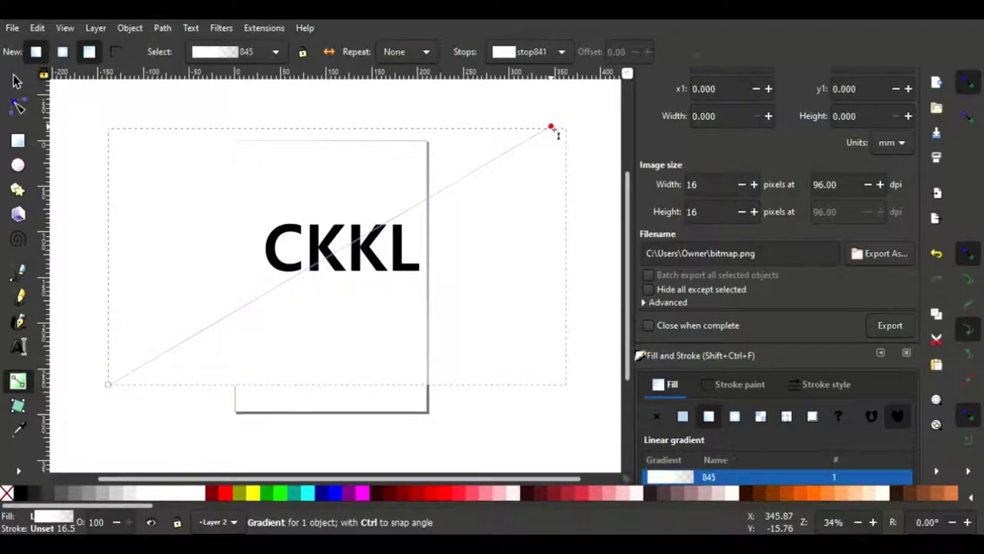
scroll(690, 311, "down", 5)
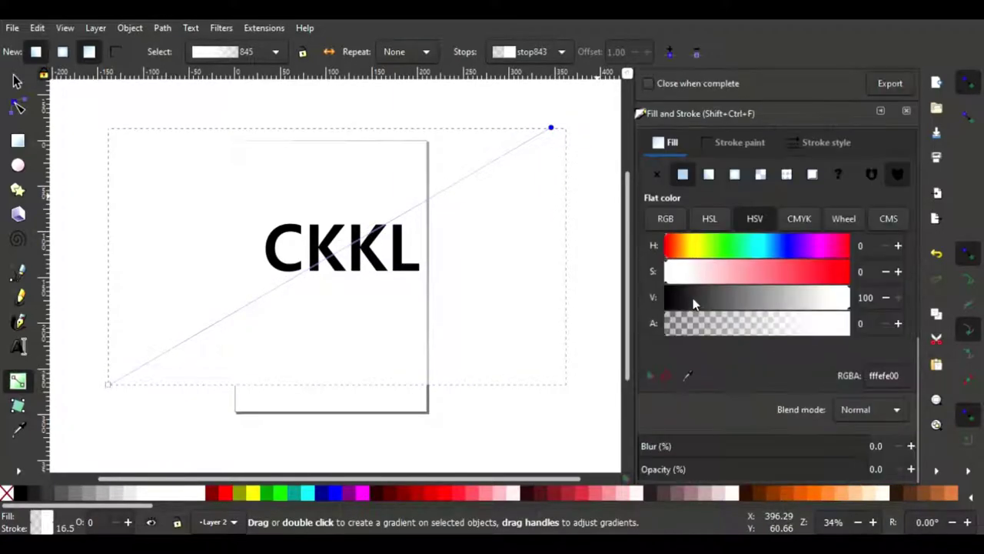
mouse_move(714, 271)
left_mouse_down()
mouse_move(854, 271)
mouse_move(665, 272)
left_mouse_up()
left_click_drag(669, 323, 849, 323)
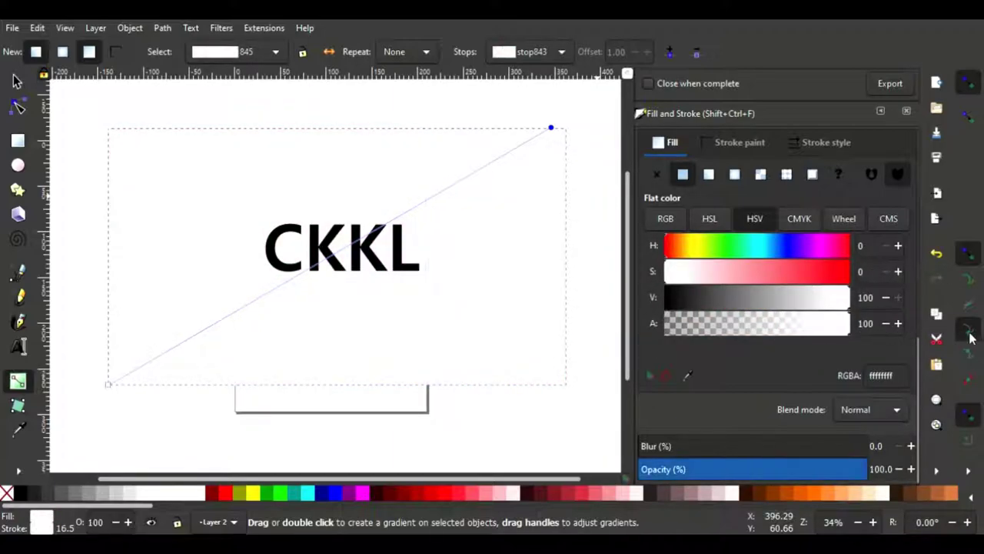
left_click(821, 271)
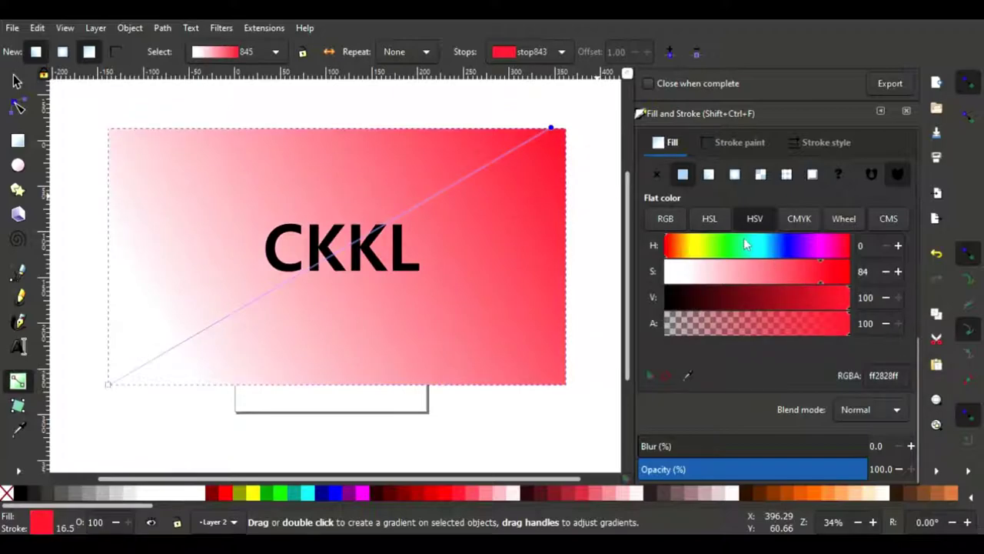
left_click(745, 244)
Try a radial gradient and recolour its centre and outer stops toward yellow.
left_click(709, 177)
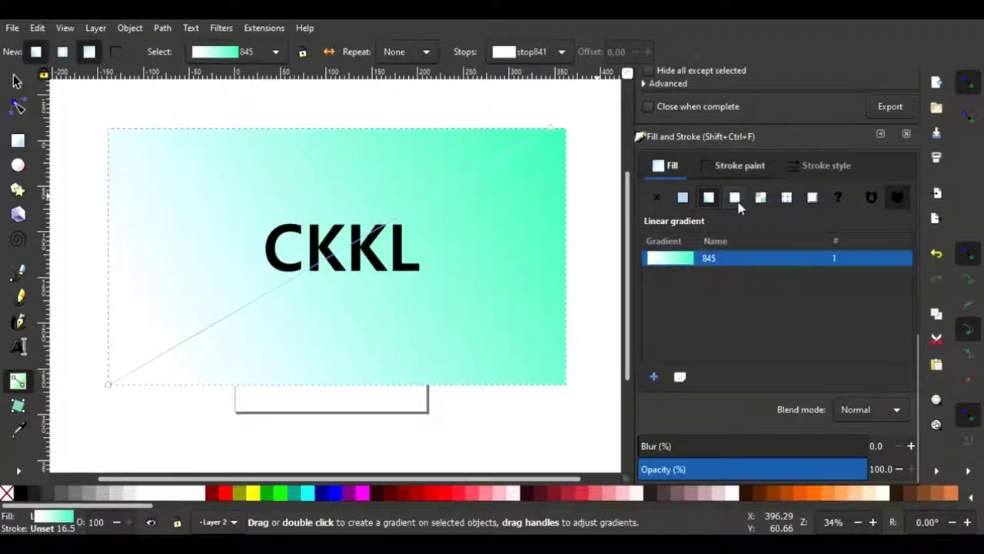
left_click(735, 198)
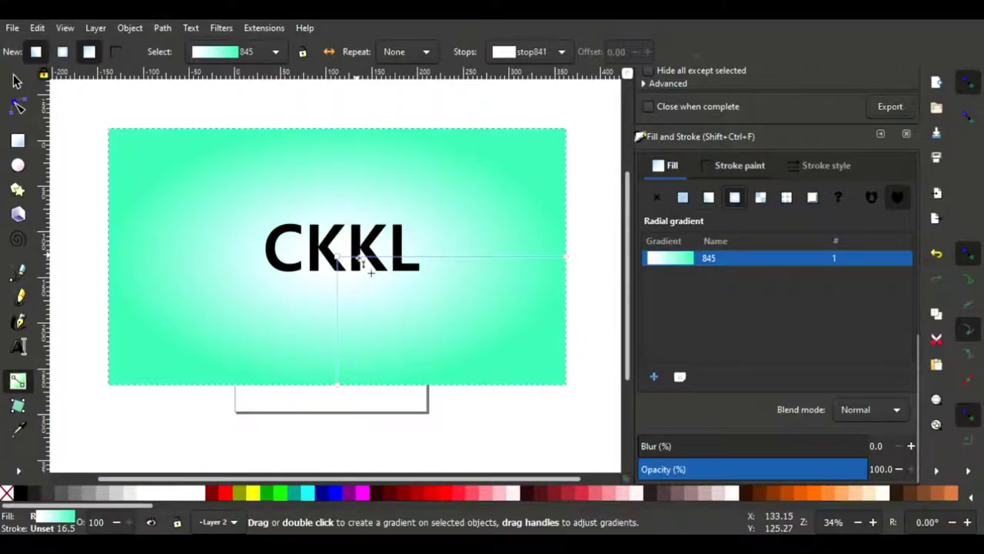
left_click(336, 256)
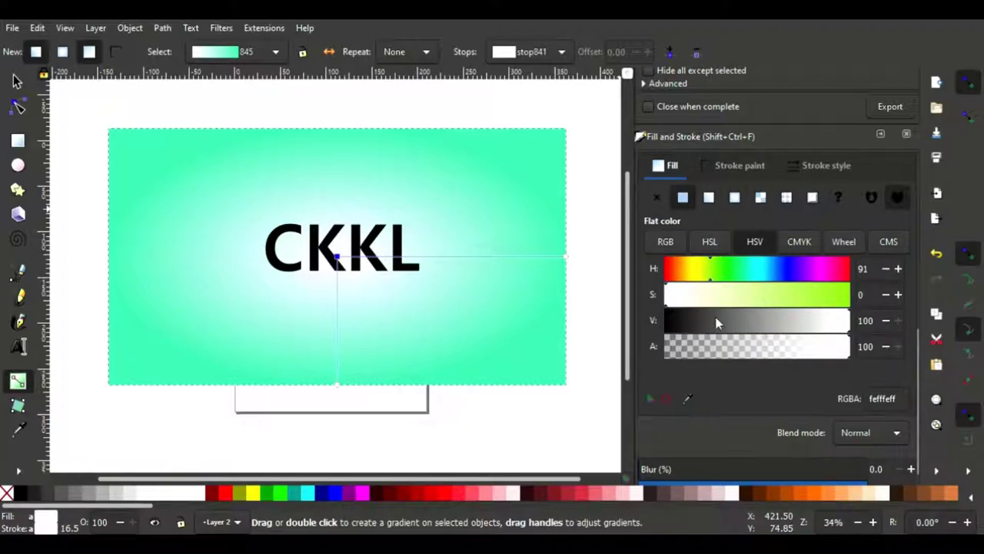
left_click_drag(719, 322, 772, 321)
left_click_drag(720, 289, 879, 291)
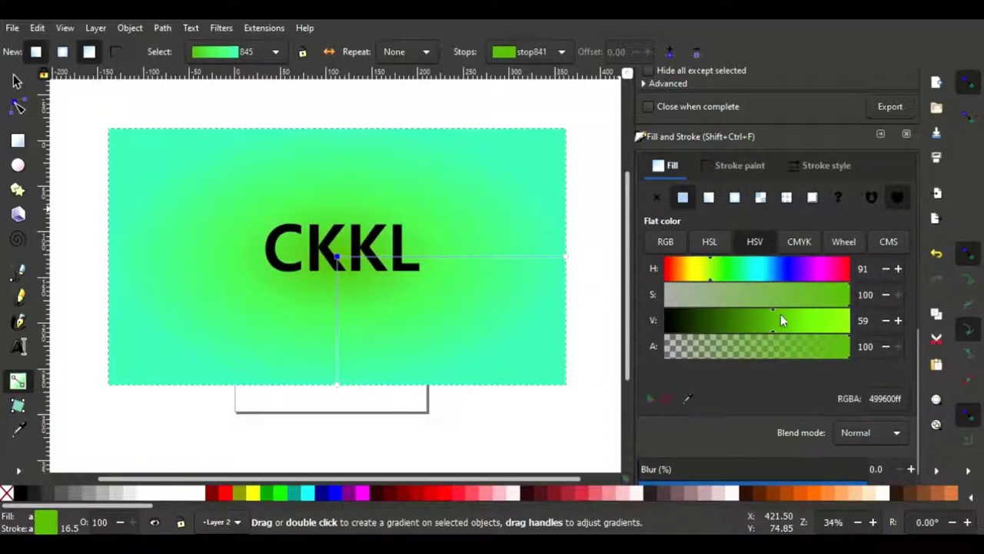
left_click_drag(780, 320, 885, 327)
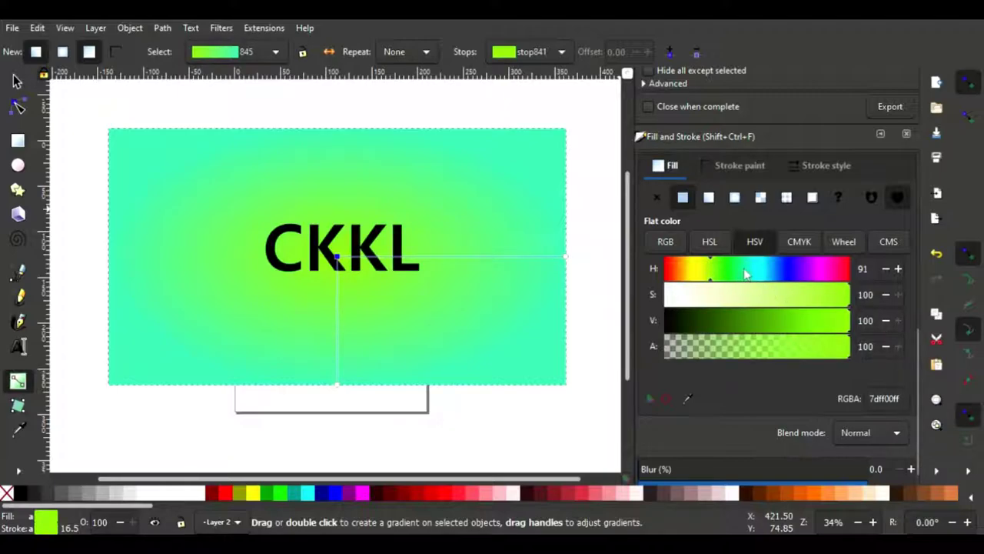
left_click(566, 257)
mouse_move(742, 269)
left_mouse_down()
mouse_move(678, 278)
mouse_move(694, 277)
left_mouse_up()
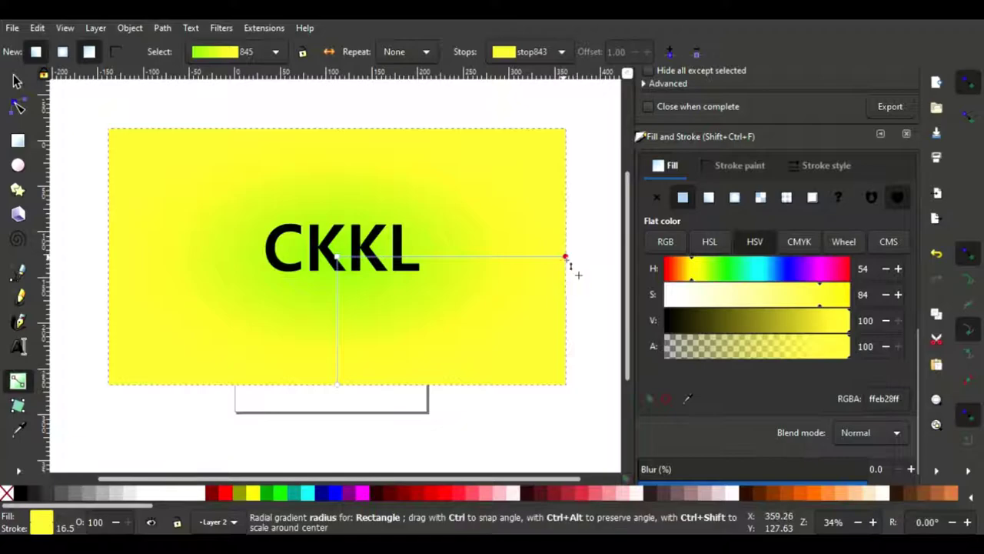
left_click(339, 258)
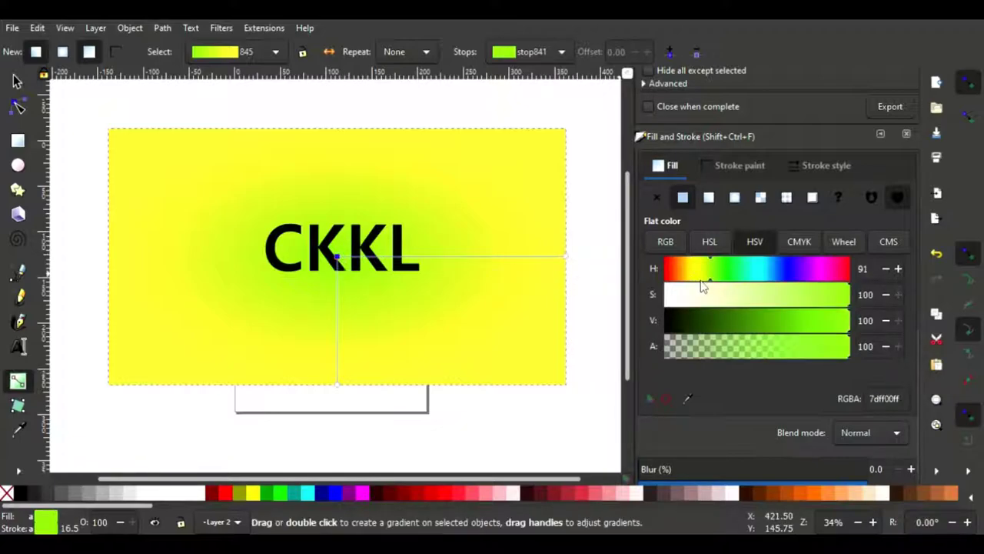
left_click_drag(707, 278, 690, 277)
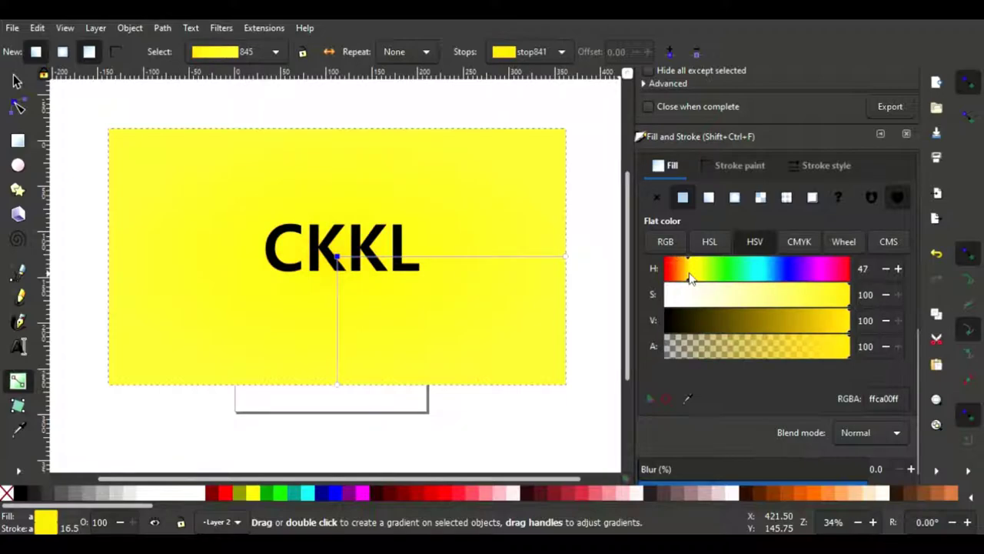
Switch back to a linear gradient running from the bottom-left corner to the top-right.
left_click(708, 198)
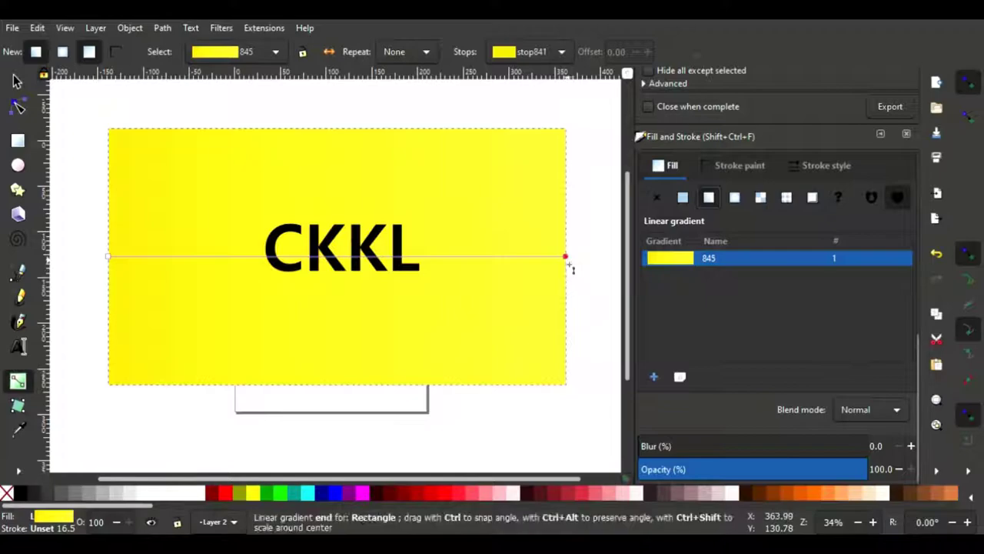
left_click_drag(566, 257, 558, 163)
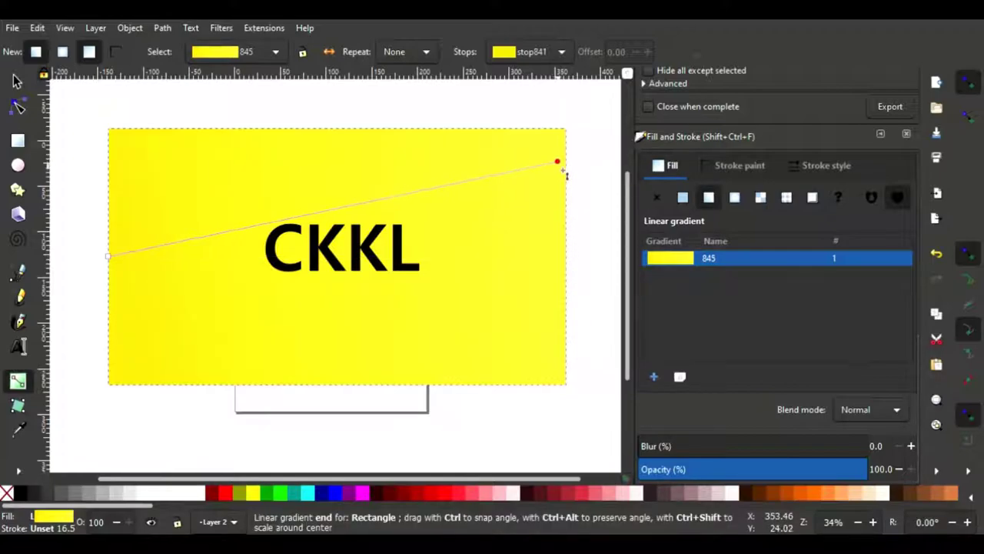
left_click(108, 256)
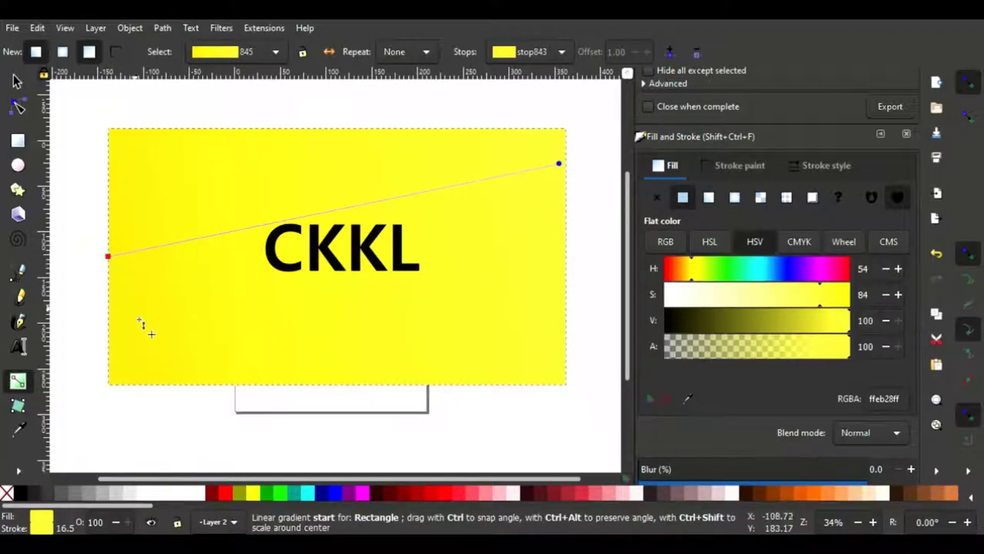
left_click_drag(139, 319, 109, 377)
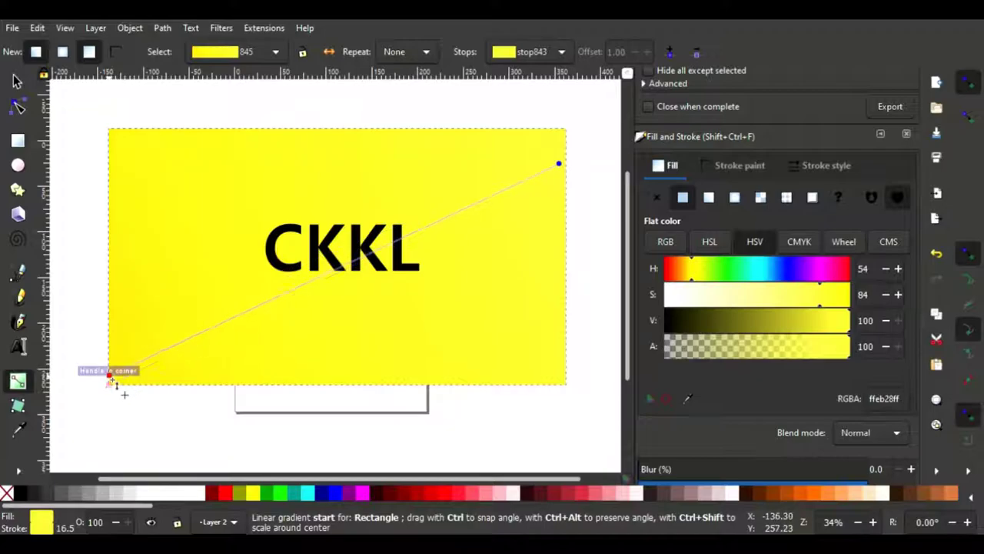
left_click_drag(111, 383, 123, 388)
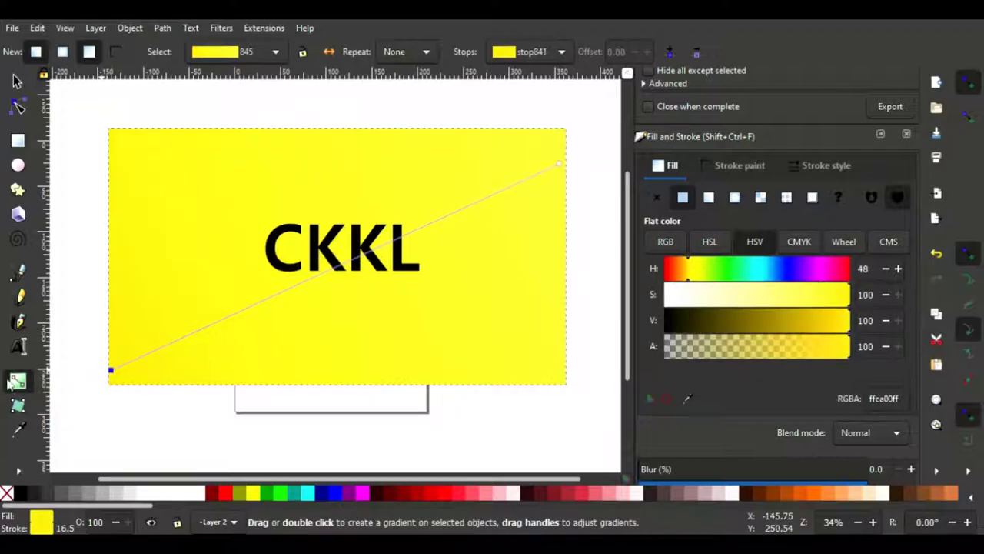
Type 'Cooking and Gardening' below CKKL and set it to 40 pt.
left_click(272, 297)
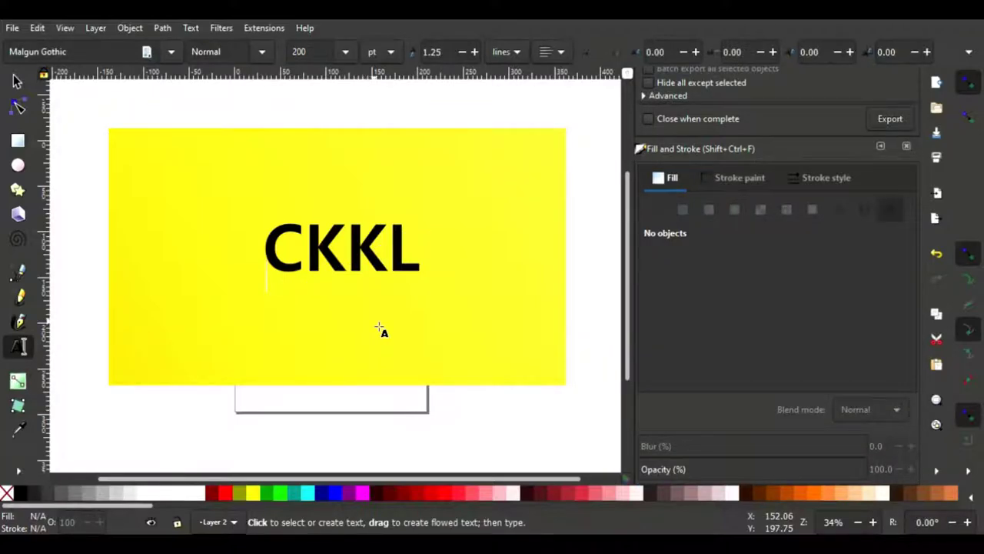
type("Cooking")
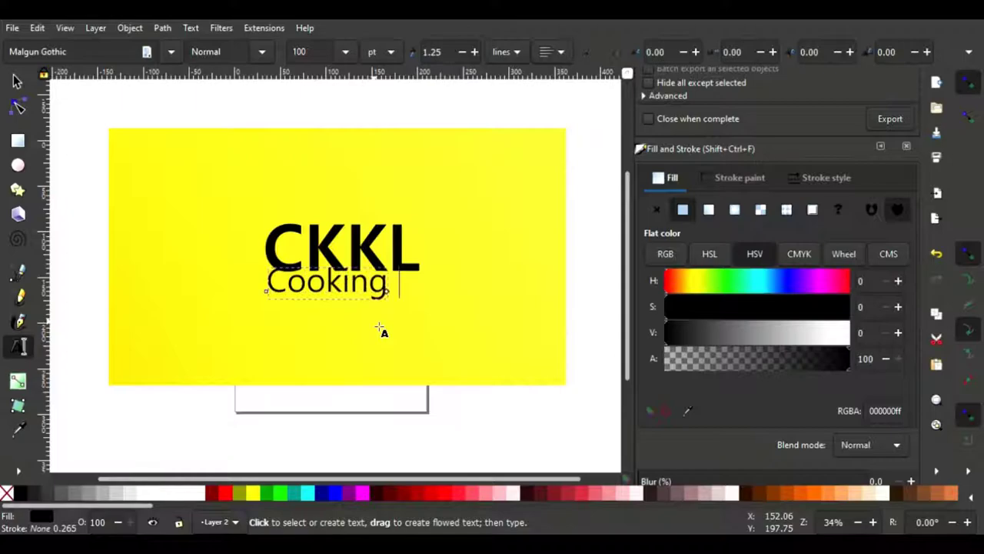
type(" and Gar")
type("den")
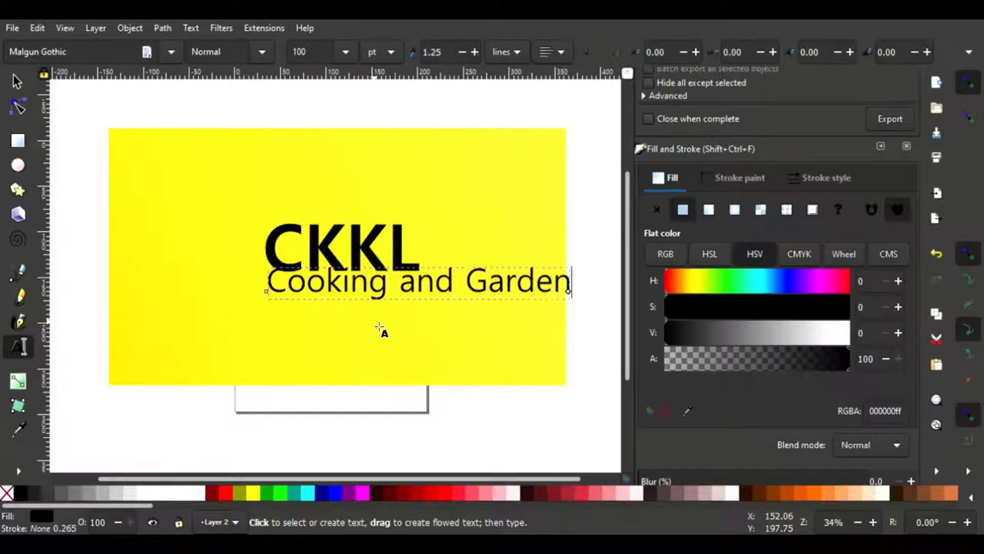
type("ing")
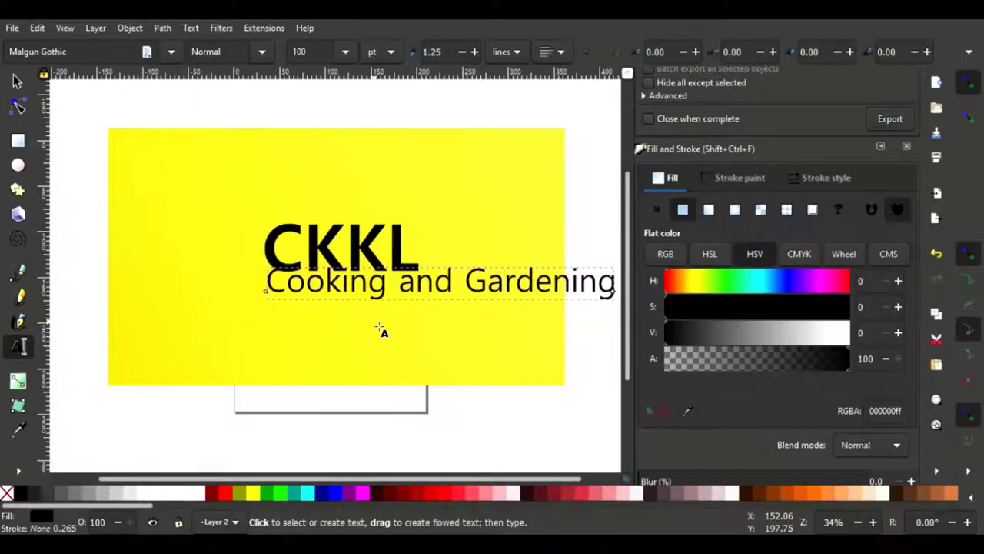
key("ctrl+a")
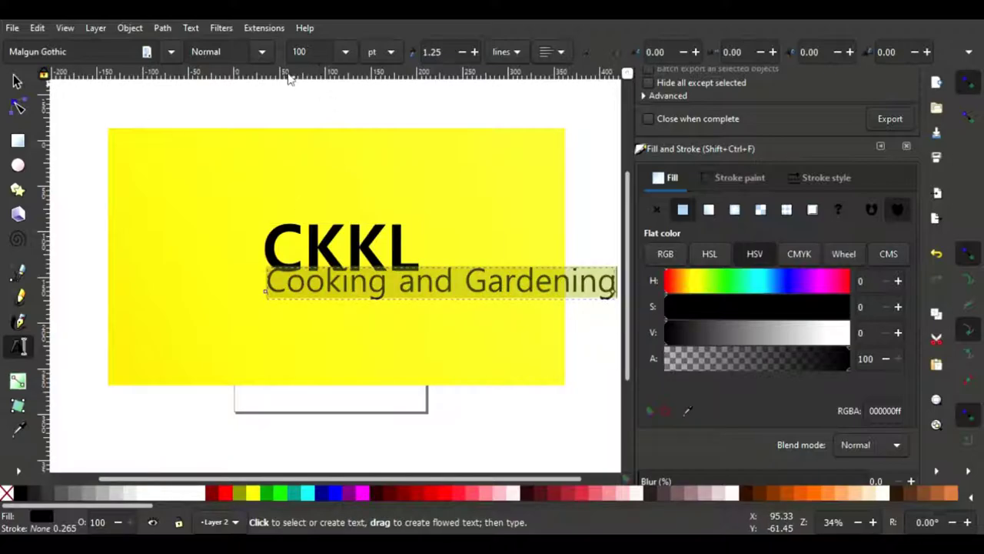
triple_click(304, 51)
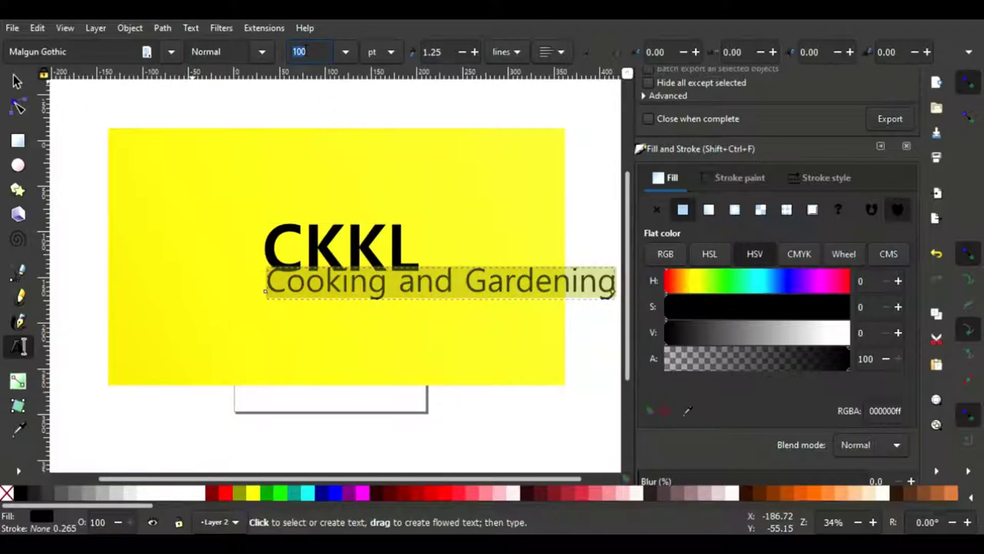
type("40")
key("Return")
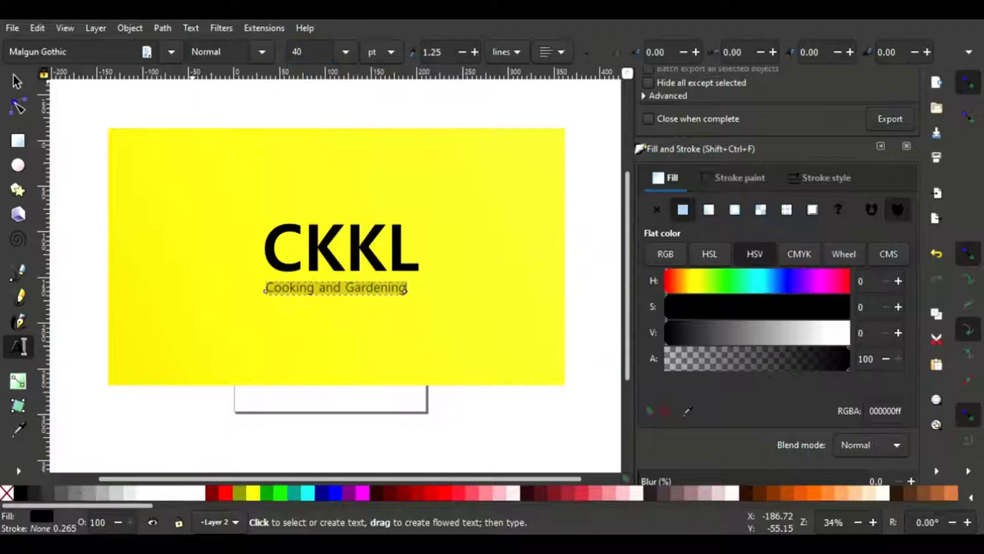
key("BackSpace")
key("BackSpace")
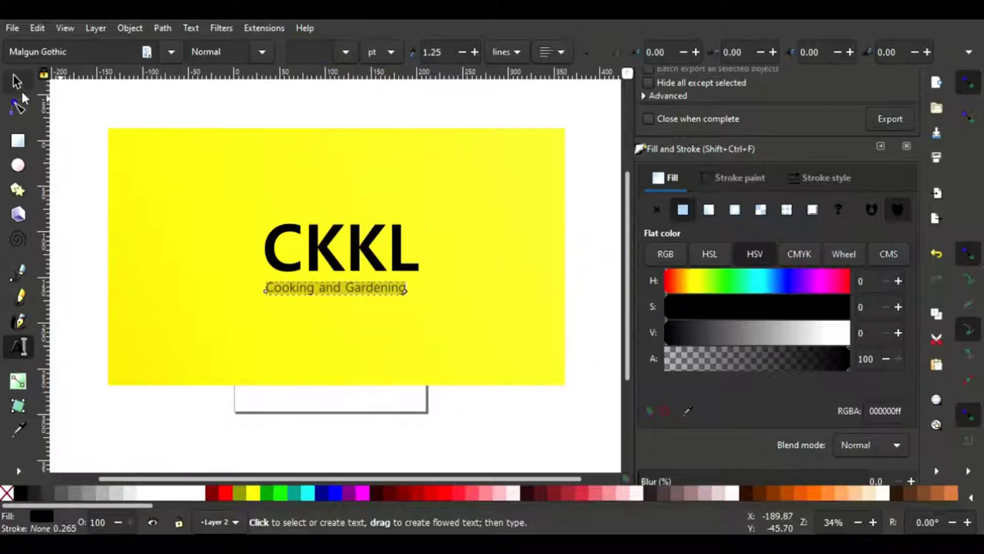
Scale the subtitle to about 280 × 26 mm and centre it under CKKL.
left_click(17, 81)
mouse_move(411, 299)
left_mouse_down()
mouse_move(438, 326)
mouse_move(416, 306)
mouse_move(525, 346)
left_mouse_up()
key("ctrl+z")
mouse_move(487, 296)
left_mouse_down()
mouse_move(407, 293)
mouse_move(450, 303)
left_mouse_up()
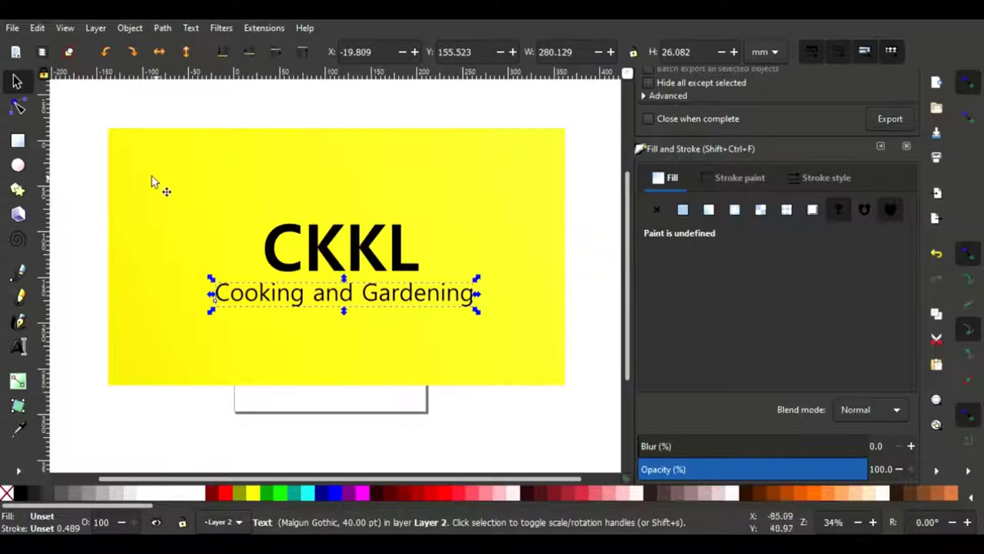
Select the yellow rectangle, CKKL and the subtitle together and bring up Export PNG Image.
left_click(323, 256)
left_click(316, 254)
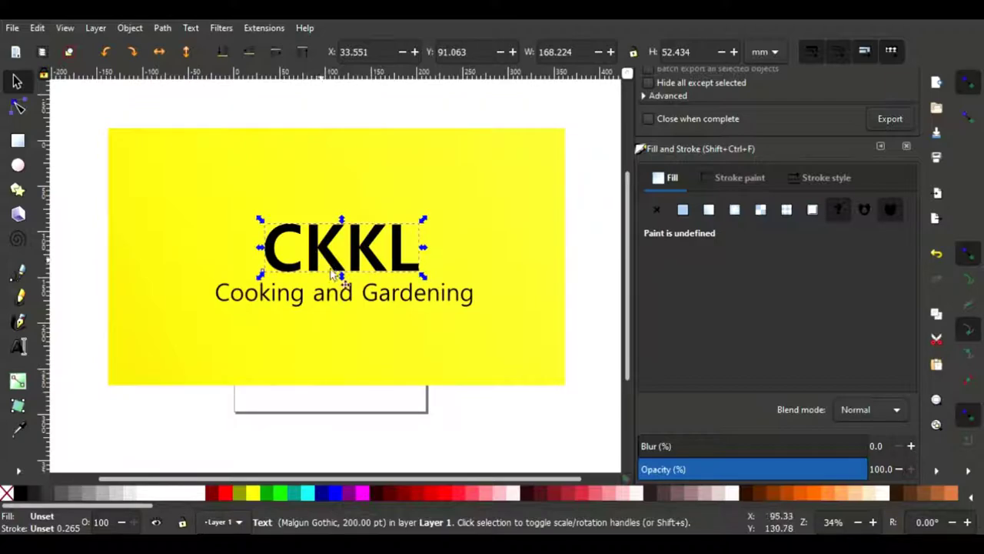
left_click(306, 294, "shift")
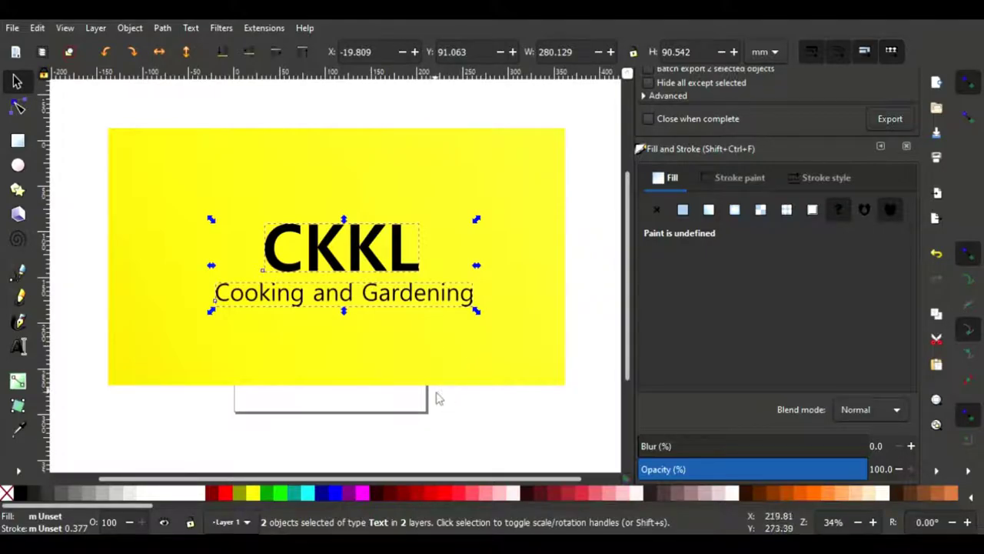
left_click(461, 382)
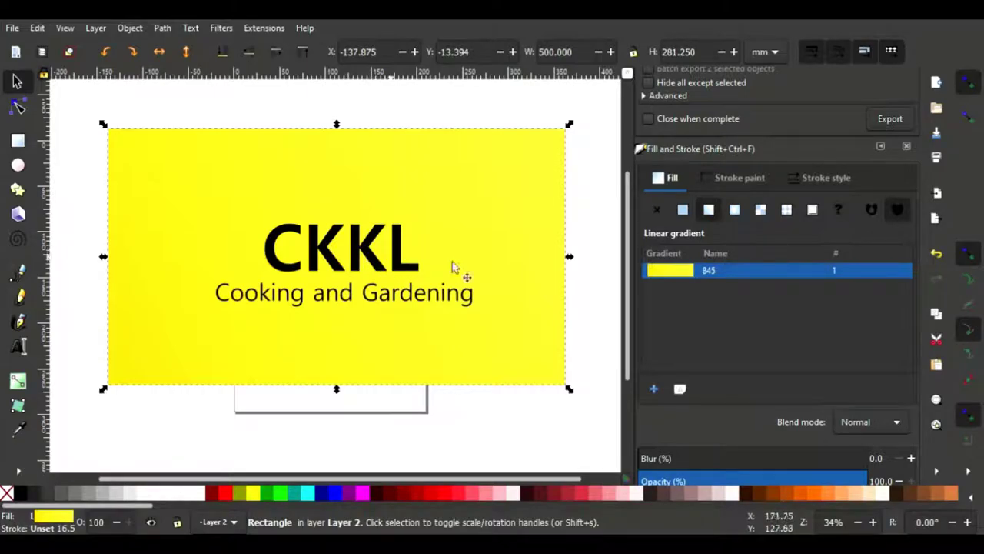
left_click(392, 265, "shift")
left_click(451, 304, "shift")
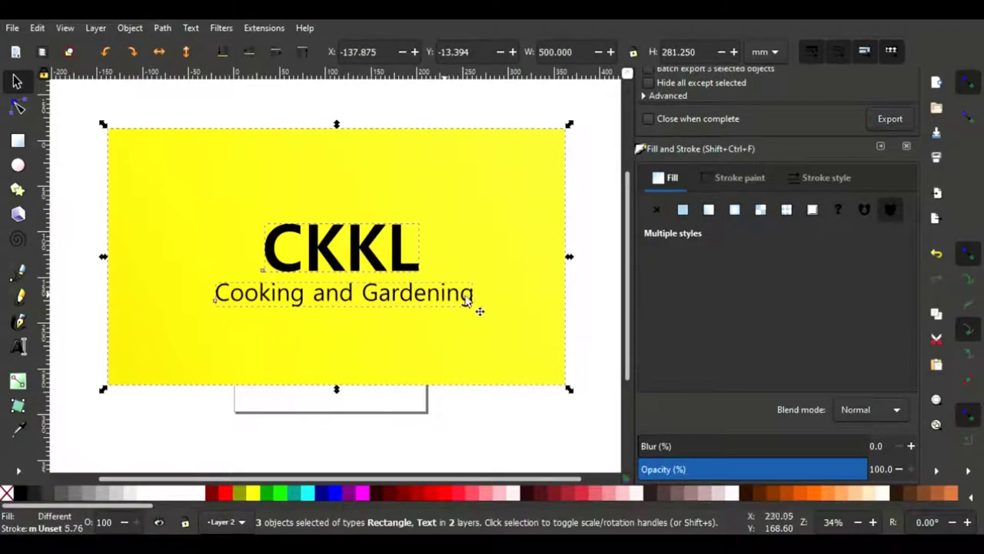
scroll(846, 299, "up", 5)
scroll(838, 290, "up", 2)
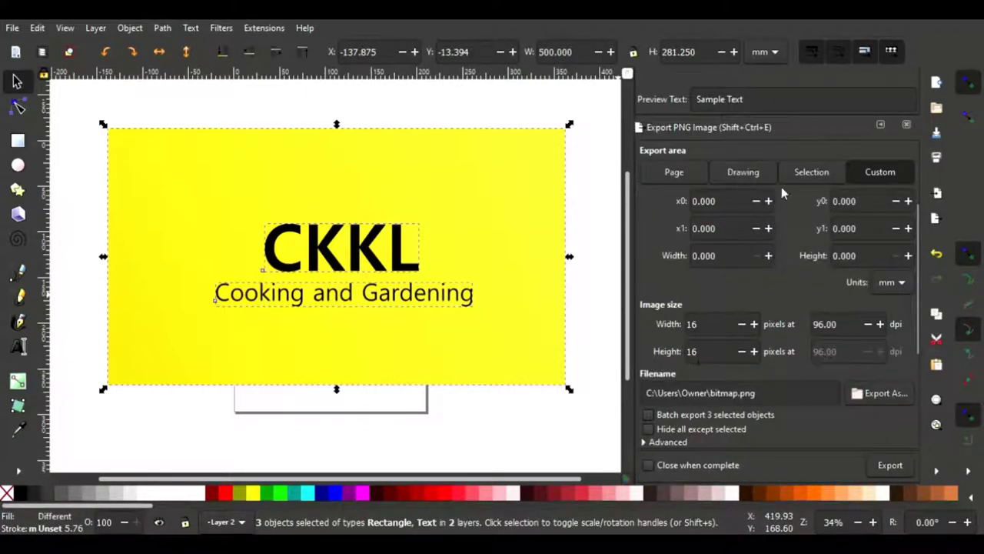
Export the selection area at 3840 × 2160 pixels (195.07 dpi).
left_click(807, 173)
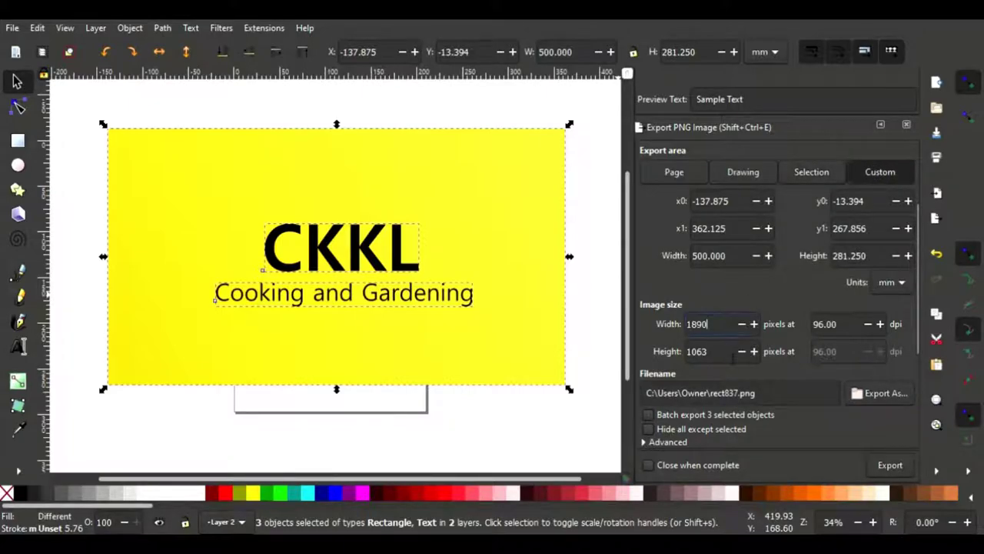
left_click_drag(708, 324, 687, 324)
key("BackSpace")
type("2")
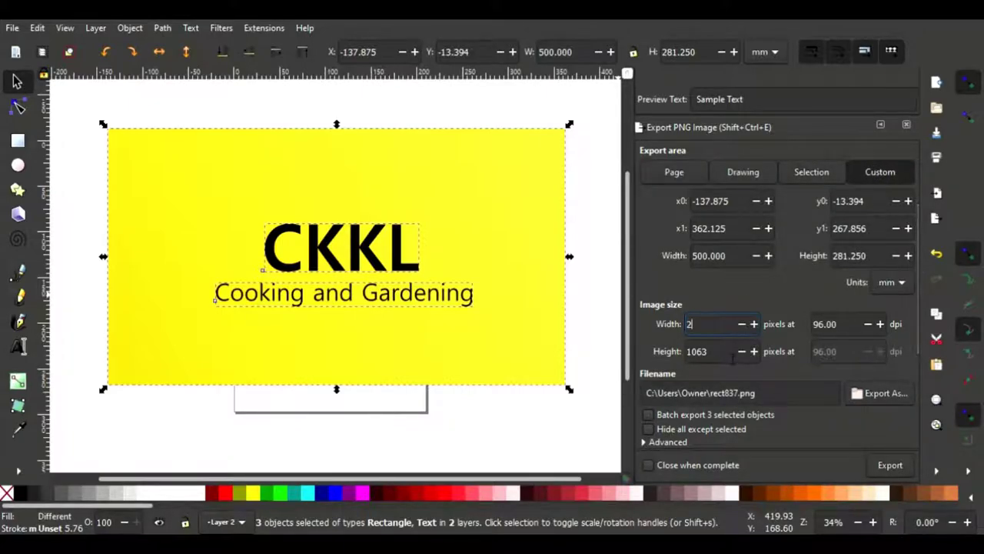
type("5")
key("BackSpace")
key("BackSpace")
type("3840")
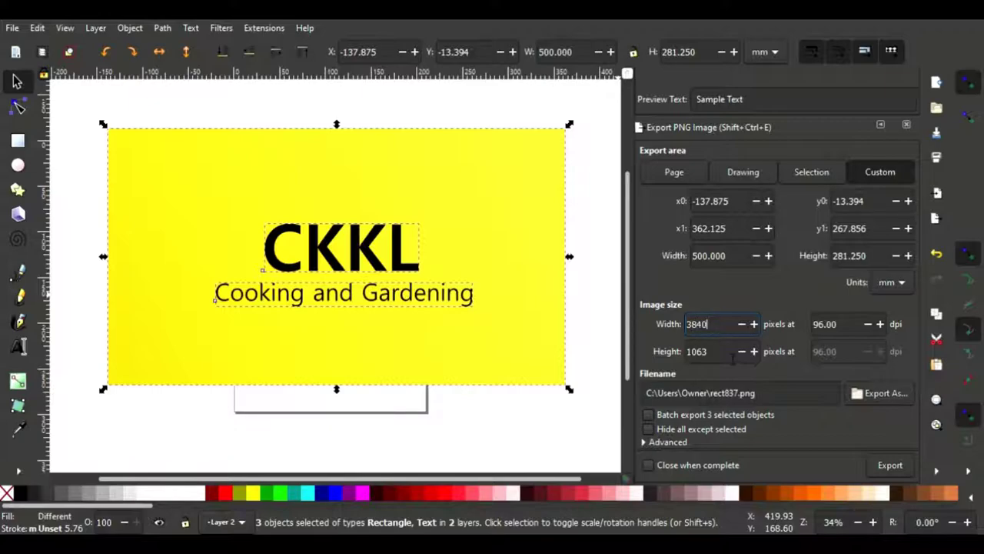
Point the export filename path to the Pictures folder.
left_click(754, 393)
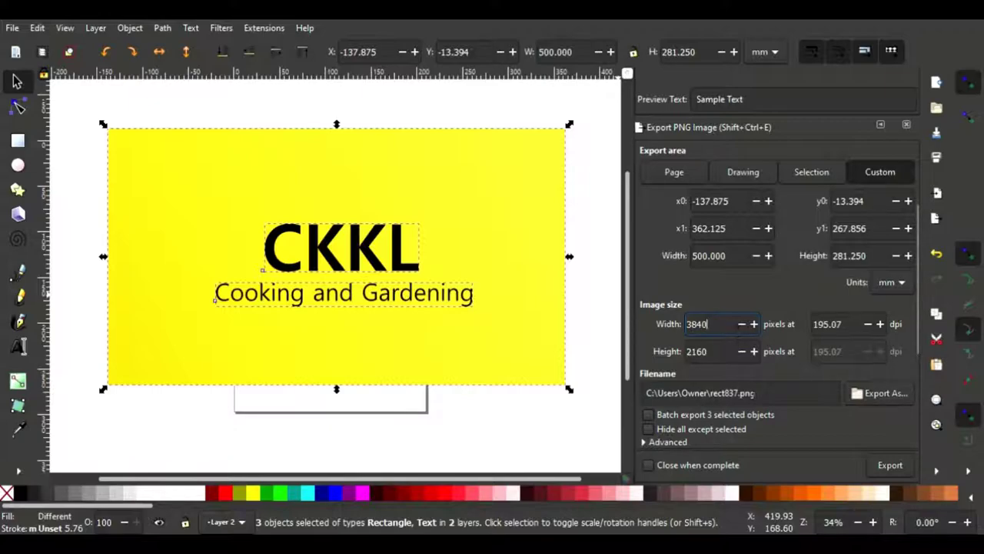
key("ctrl+shift+Left")
key("ctrl+shift+Left")
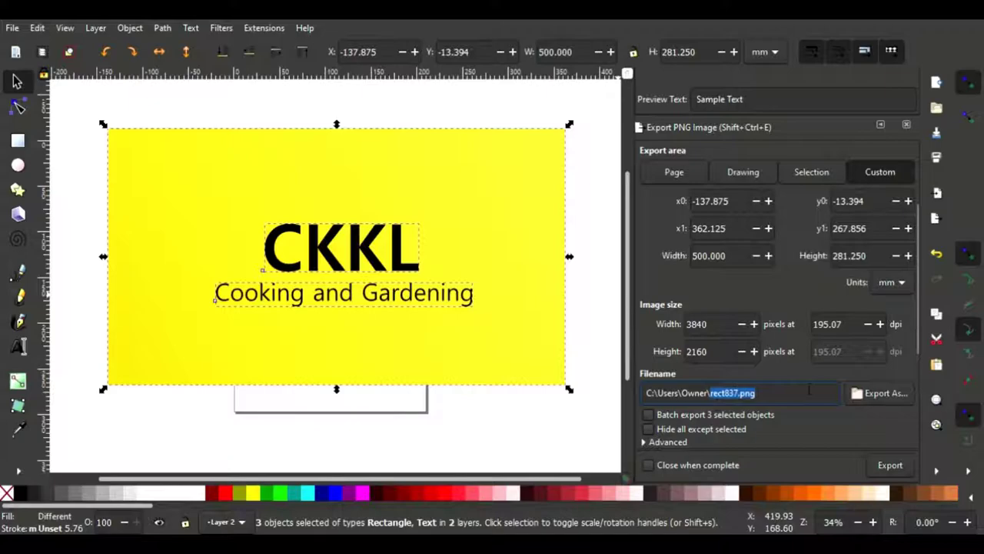
key("BackSpace")
type("Docum")
type("ents")
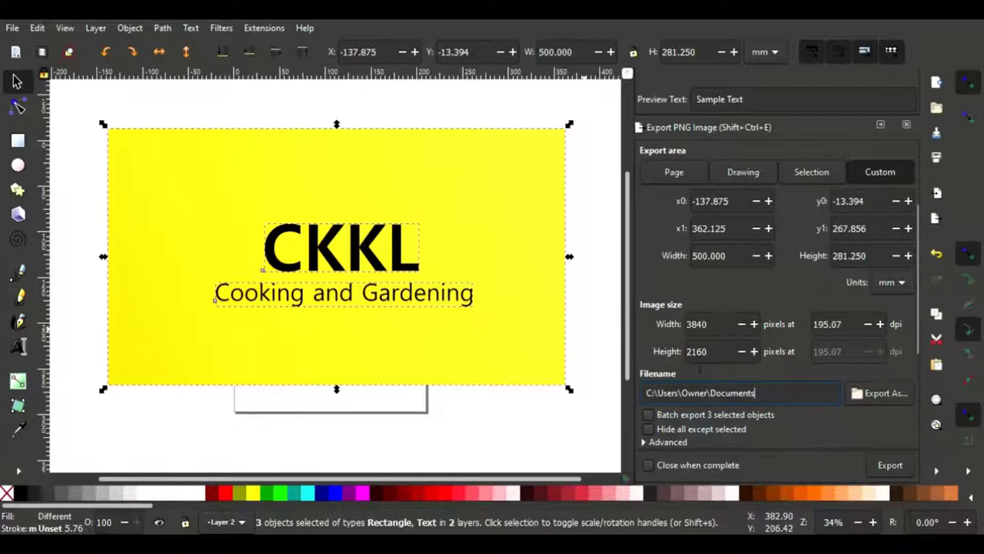
key("BackSpace")
key("BackSpace")
key("BackSpace")
type("Pic")
type("tures")
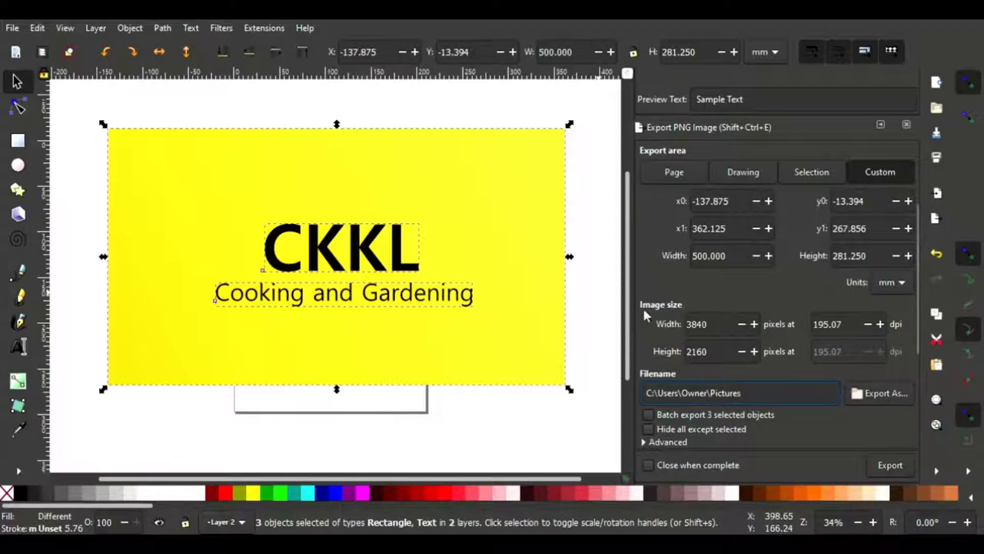
left_click(585, 368)
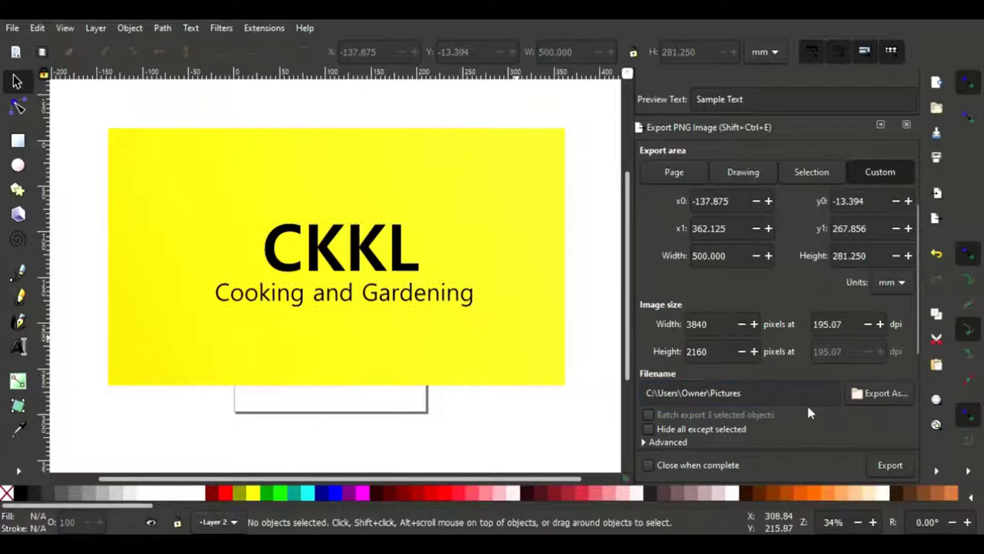
Export the 3840×2160 PNG as CKKLTutorial.png into the Pictures folder, then select the CKKL title.
left_click(876, 396)
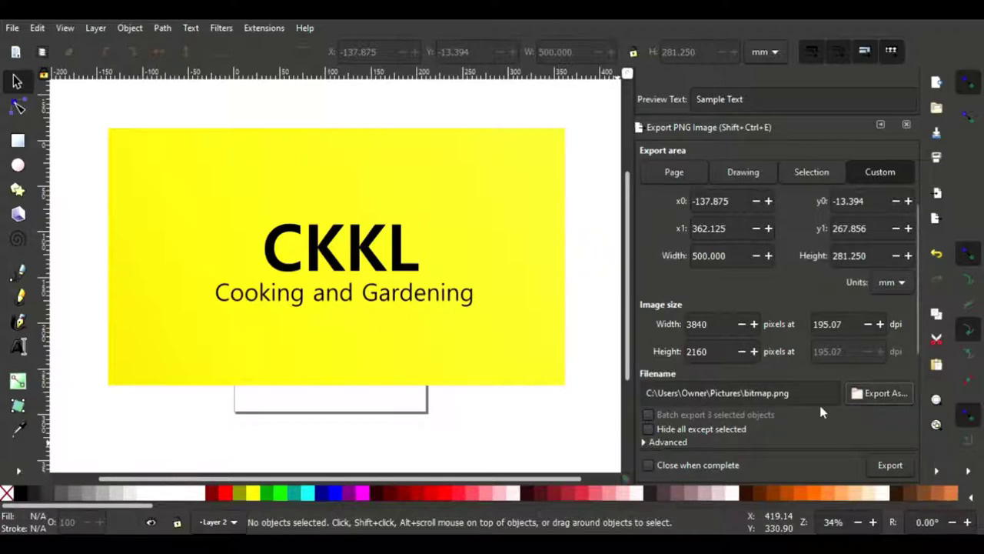
double_click(757, 393)
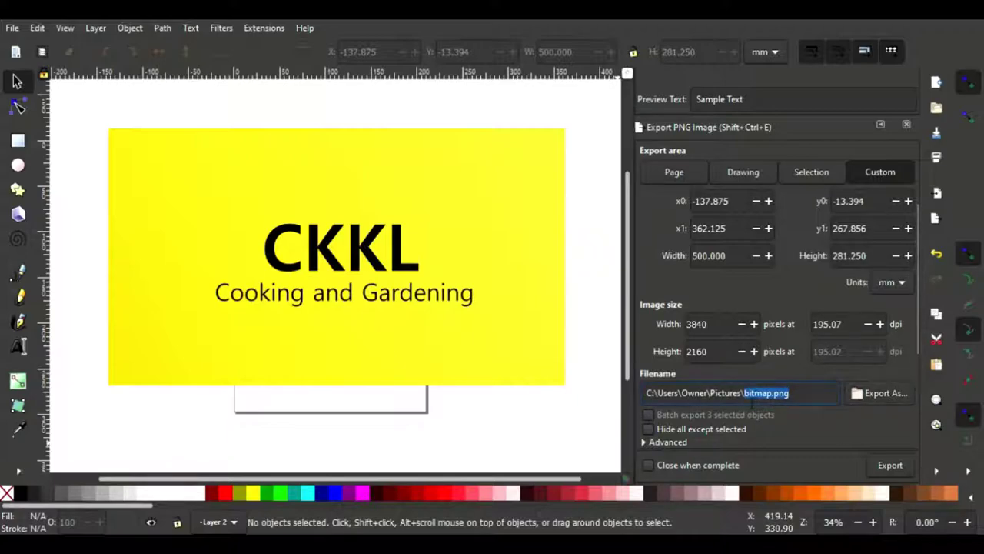
key("BackSpace")
type("CKKL")
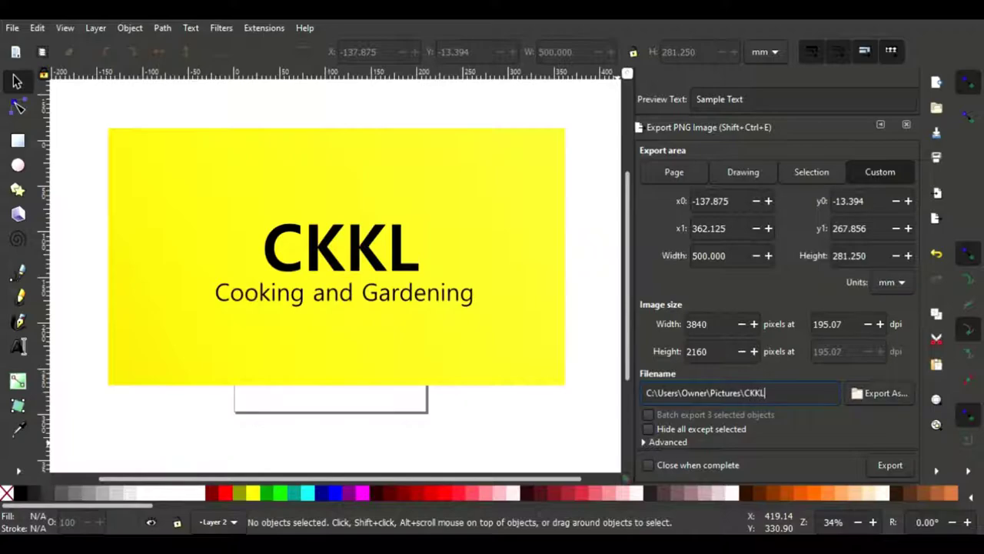
type("Tutor")
type("ial.png")
key("Return")
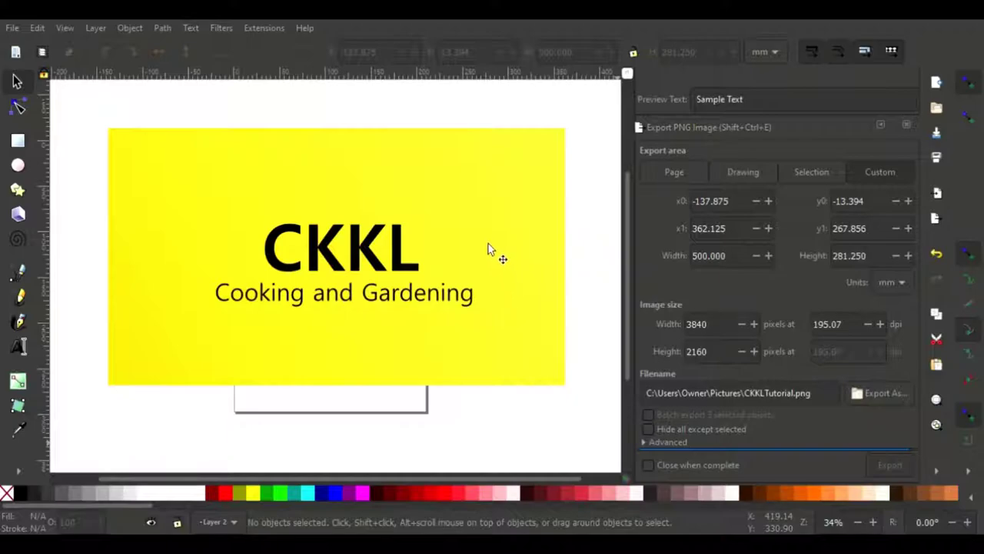
left_click(359, 258)
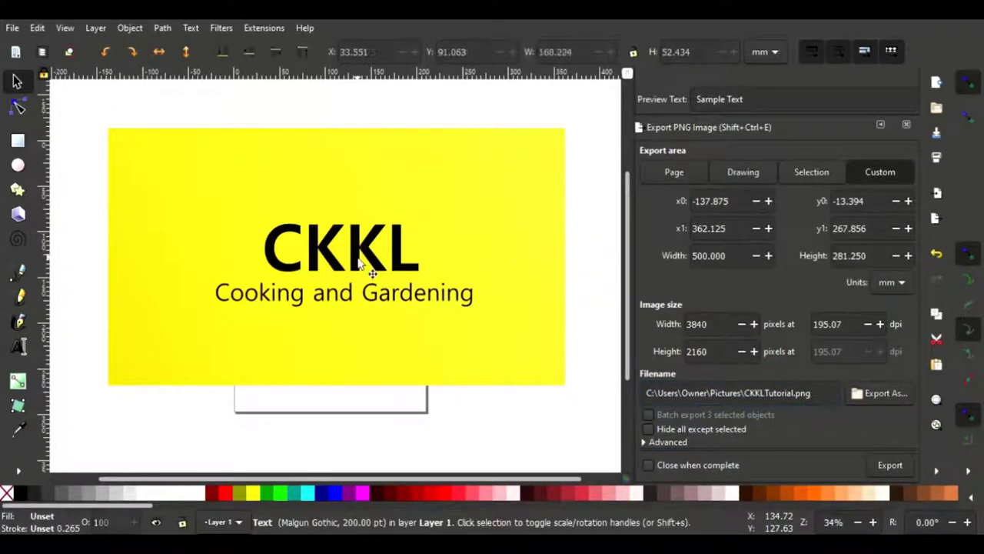